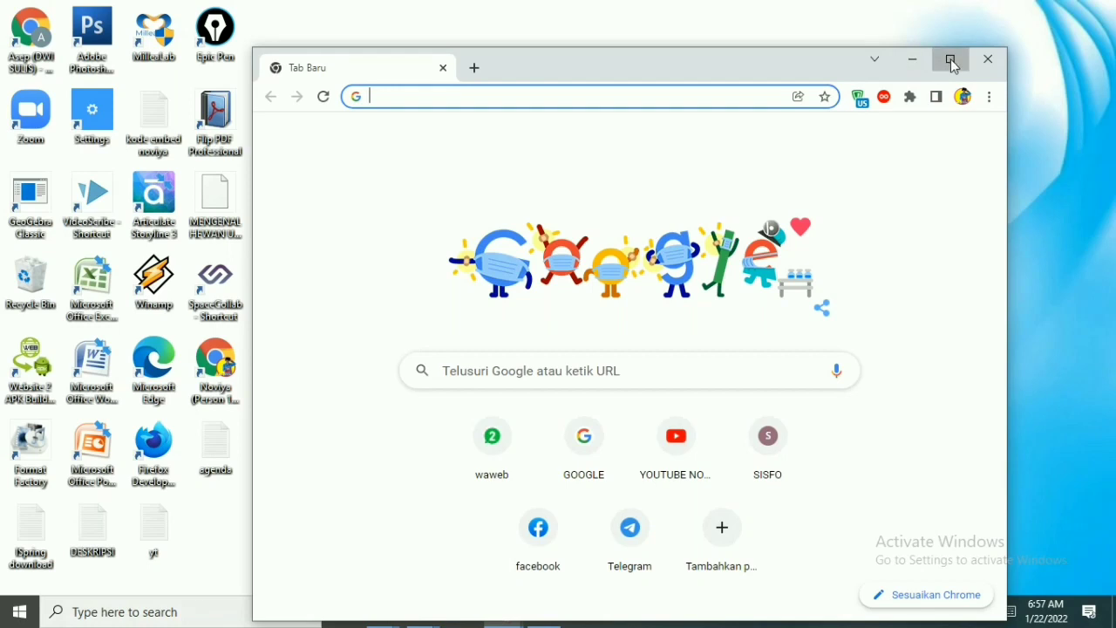
Maximize the browser window, search Google for "sso datadik" and open the PTK Dapodik - SSO Dapodik result
left_click(949, 58)
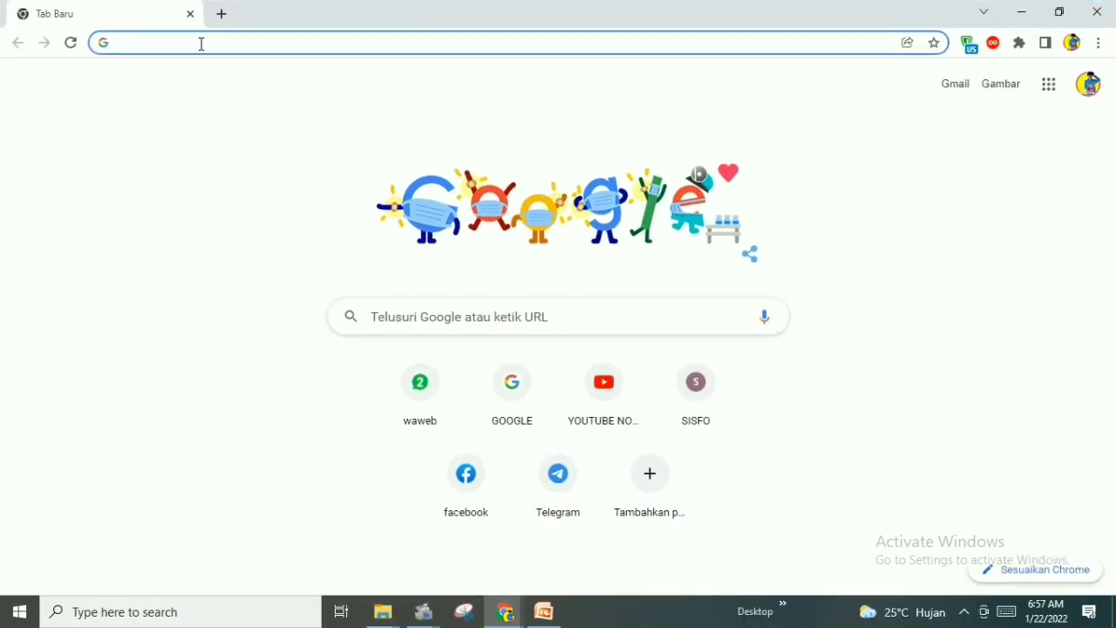
type("ss")
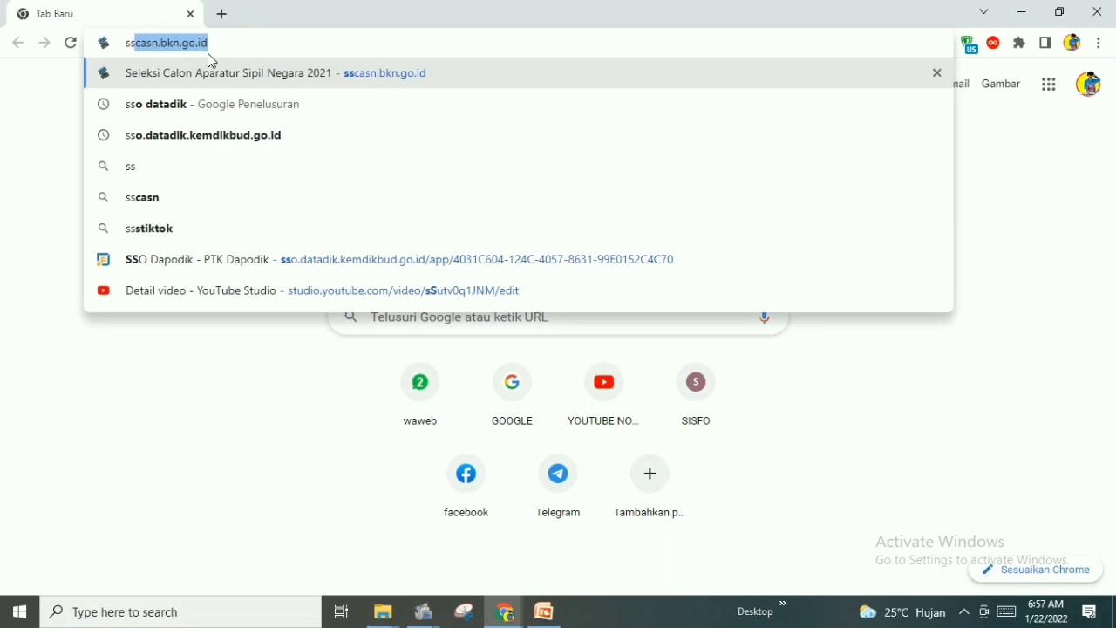
type("o")
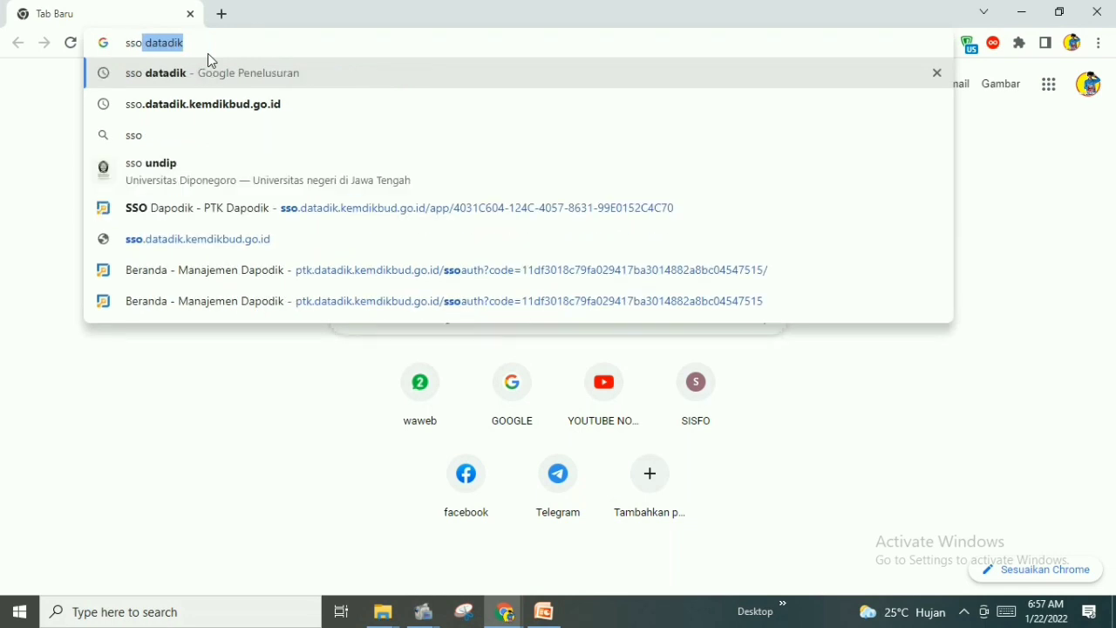
type("datadik")
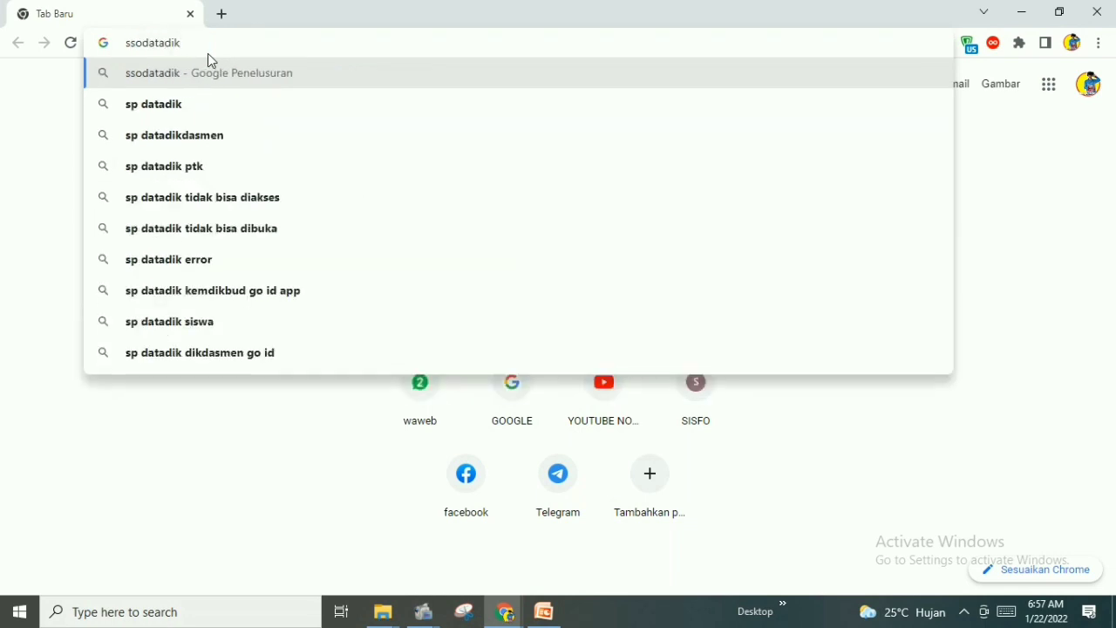
left_click(145, 43)
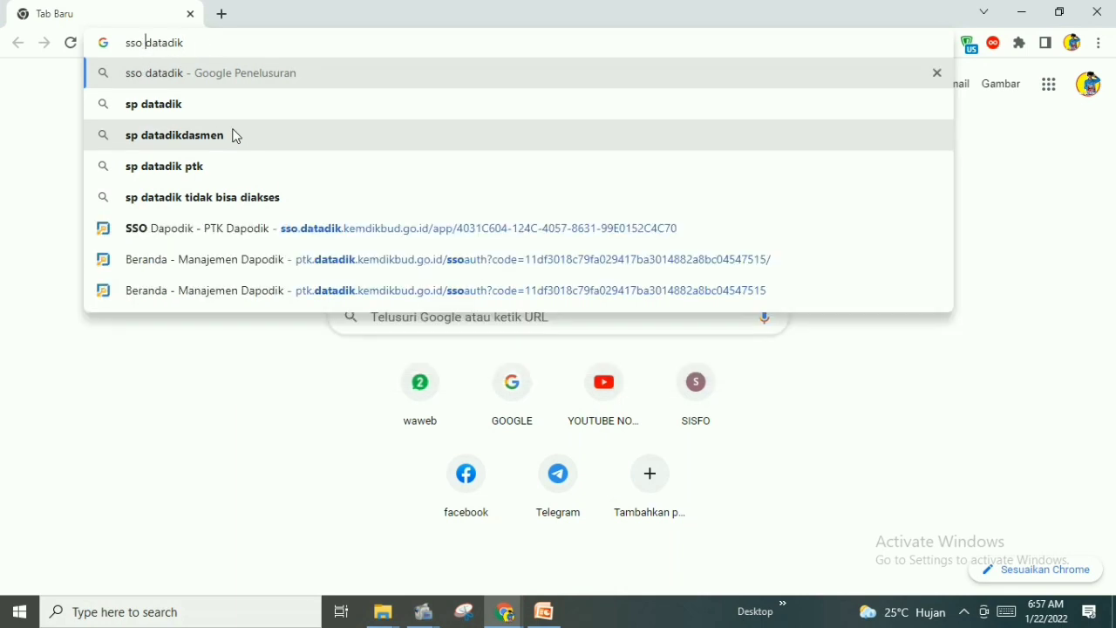
key("Return")
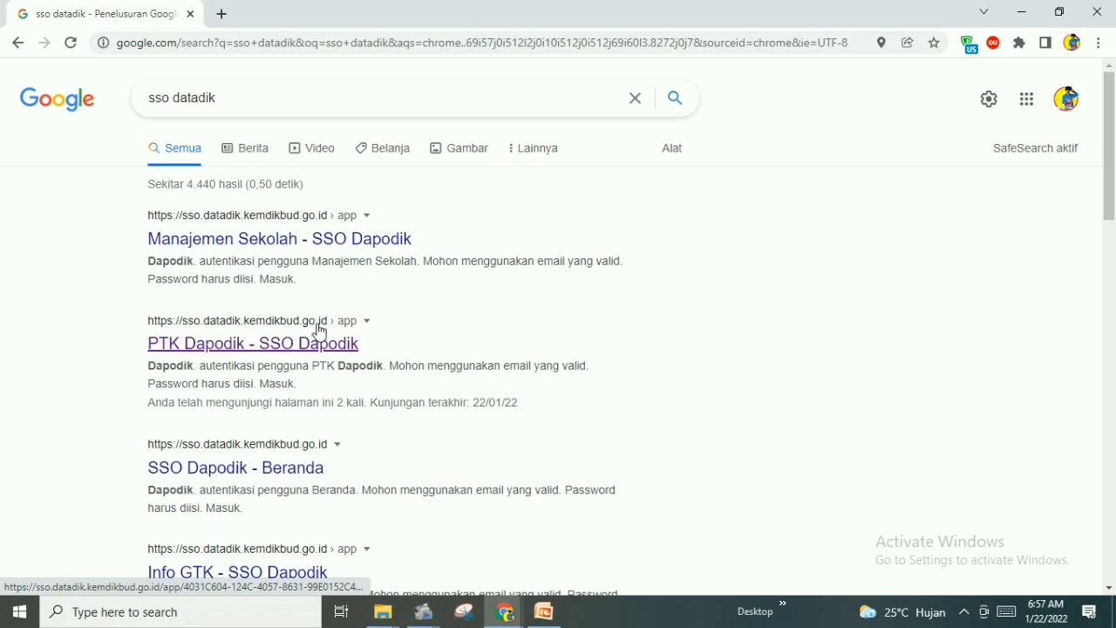
left_click(228, 346)
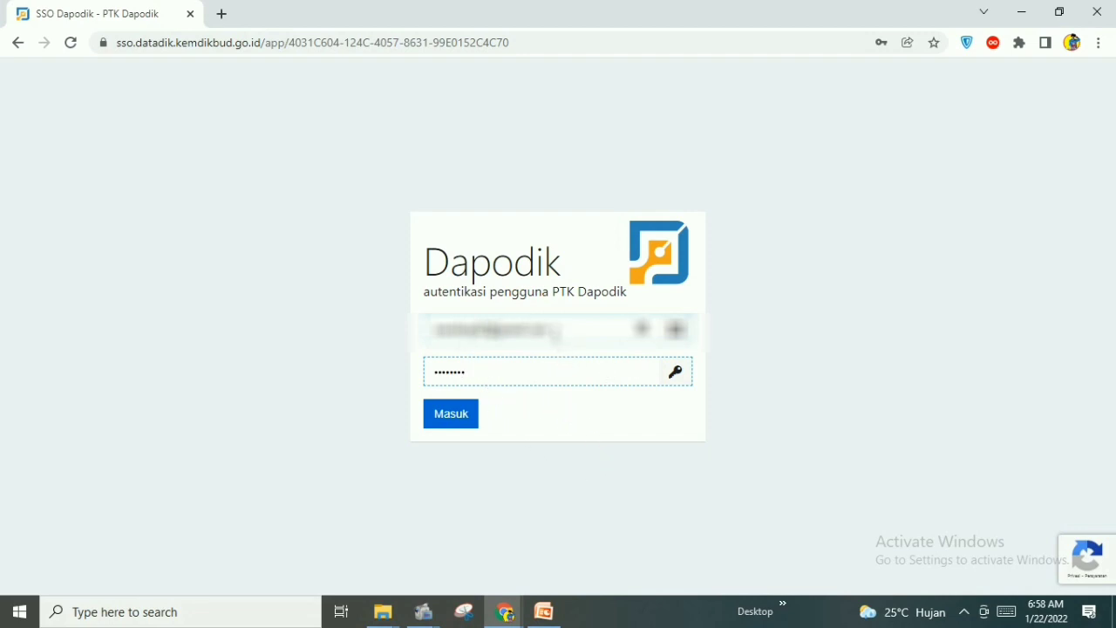
Sign in to PTK Dapodik, dismissing the password transfer offer, and log in as Pendidik dan Tendik at SMP NEGERI 42 BANDAR LAMPUNG
left_click(457, 423)
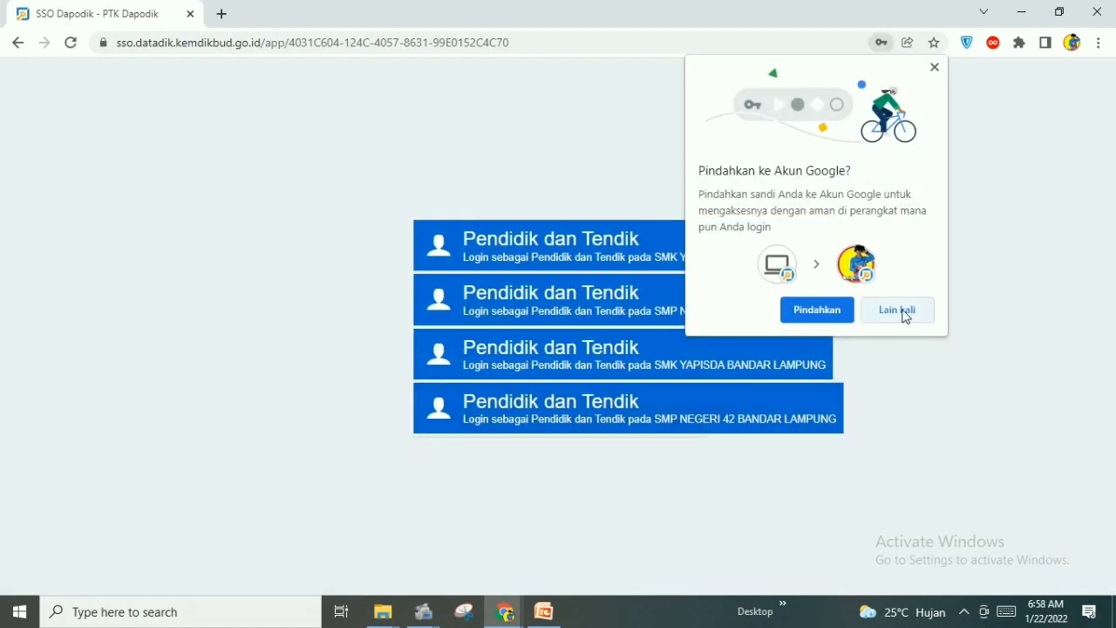
left_click(934, 68)
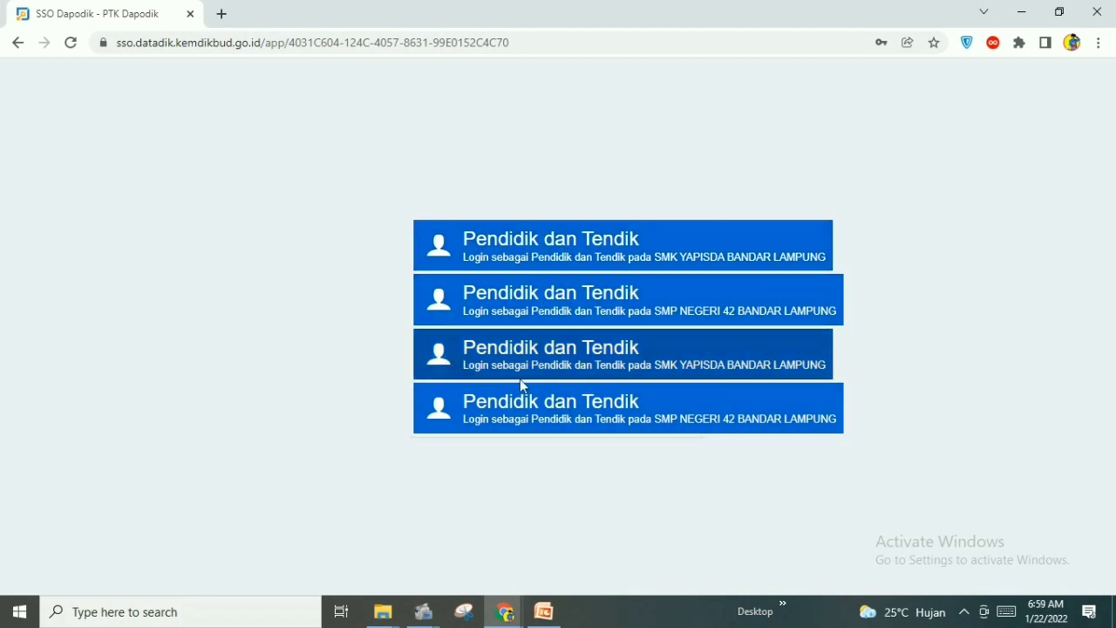
left_click(555, 307)
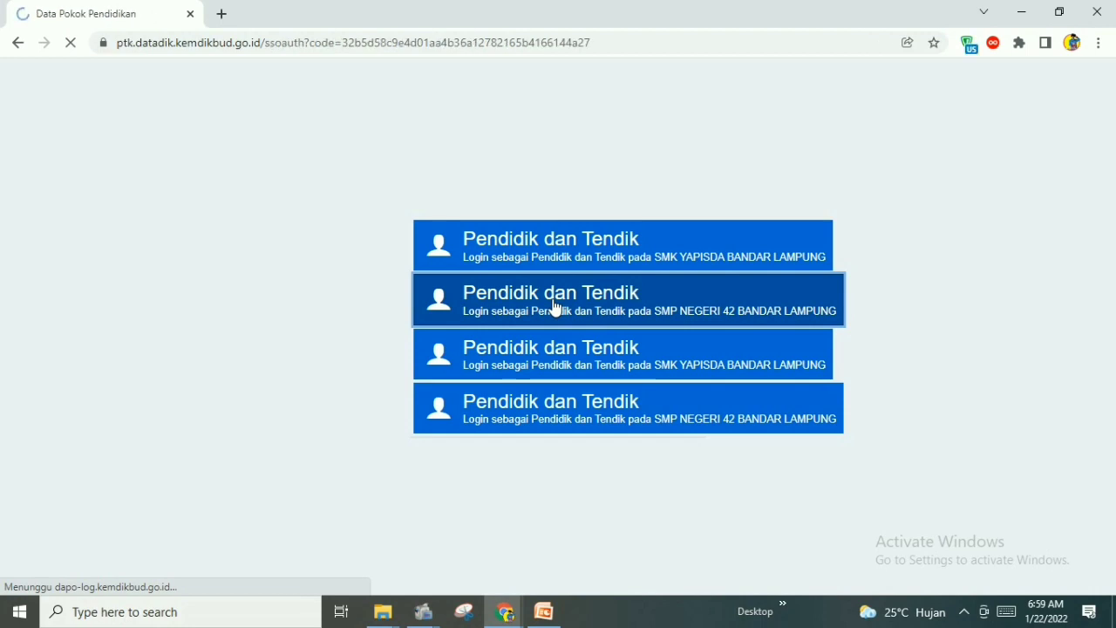
left_click(554, 307)
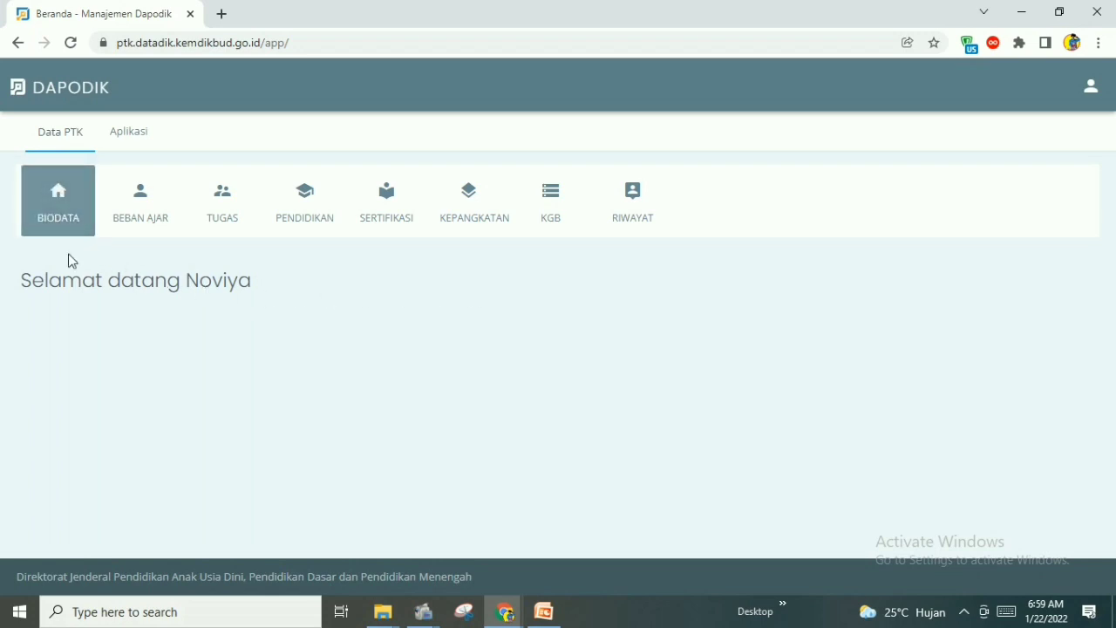
Open the Pendidikan section to display the formal education history, Riwayat Pendidikan Formal
left_click(73, 210)
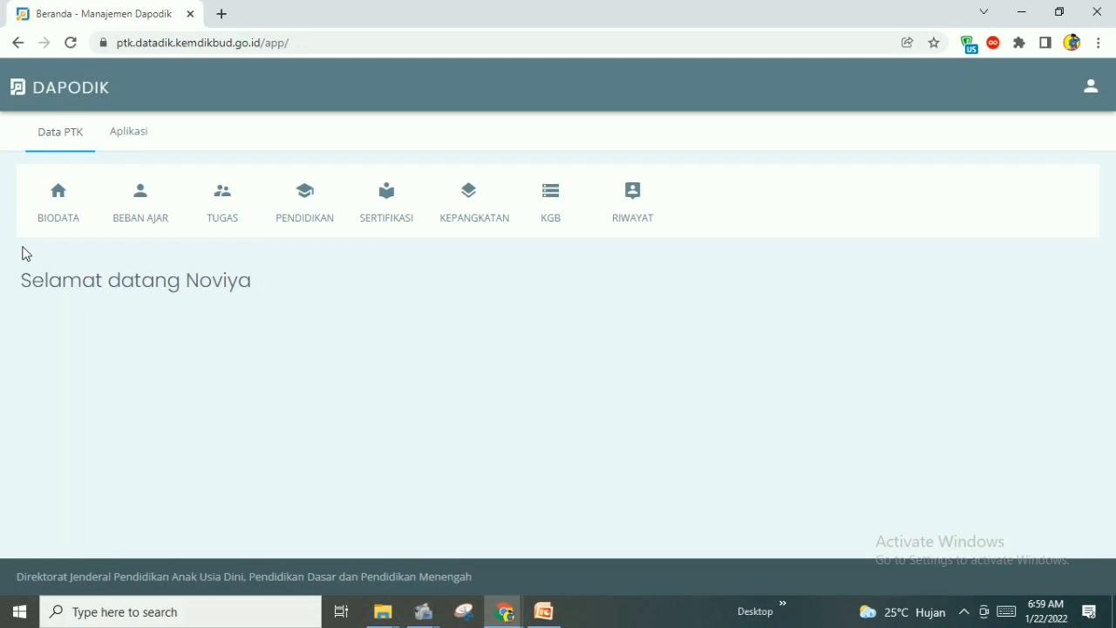
left_click(305, 218)
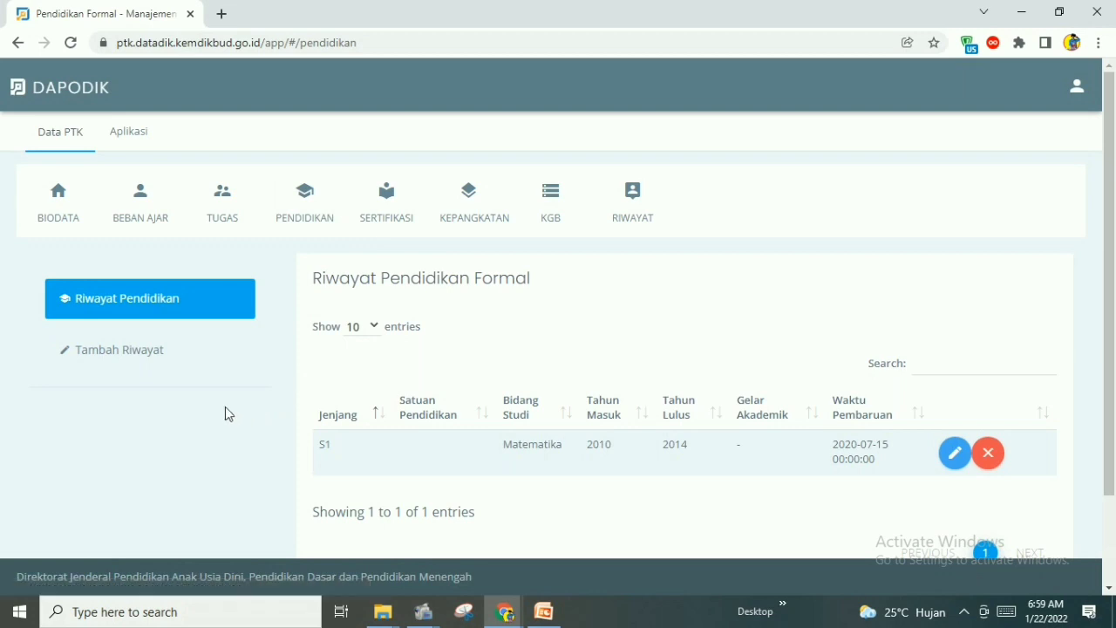
scroll(250, 370, "down", 1)
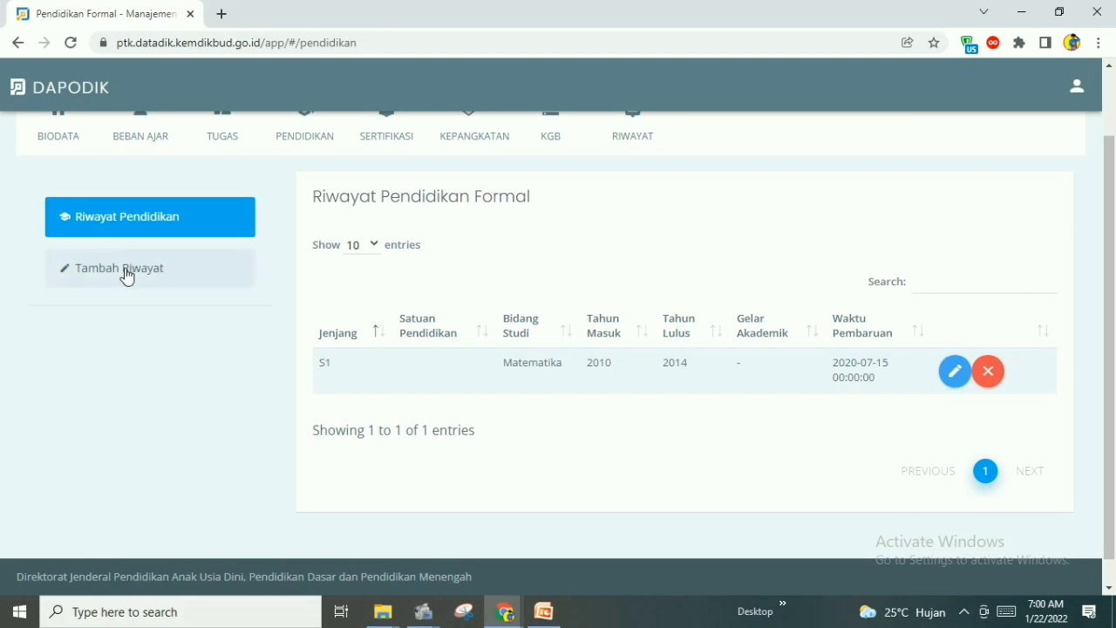
Open the S1 Matematika education entry for editing and examine its fields through Rata-rata Ujian Akhir/IPK/GPA
left_click(955, 373)
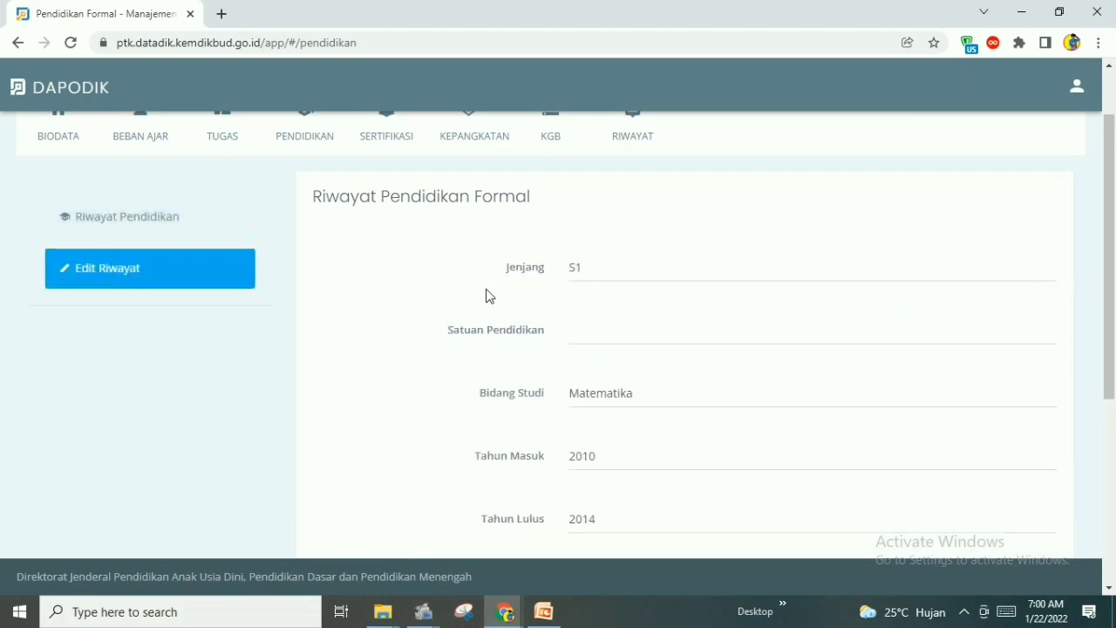
scroll(534, 361, "down", 1)
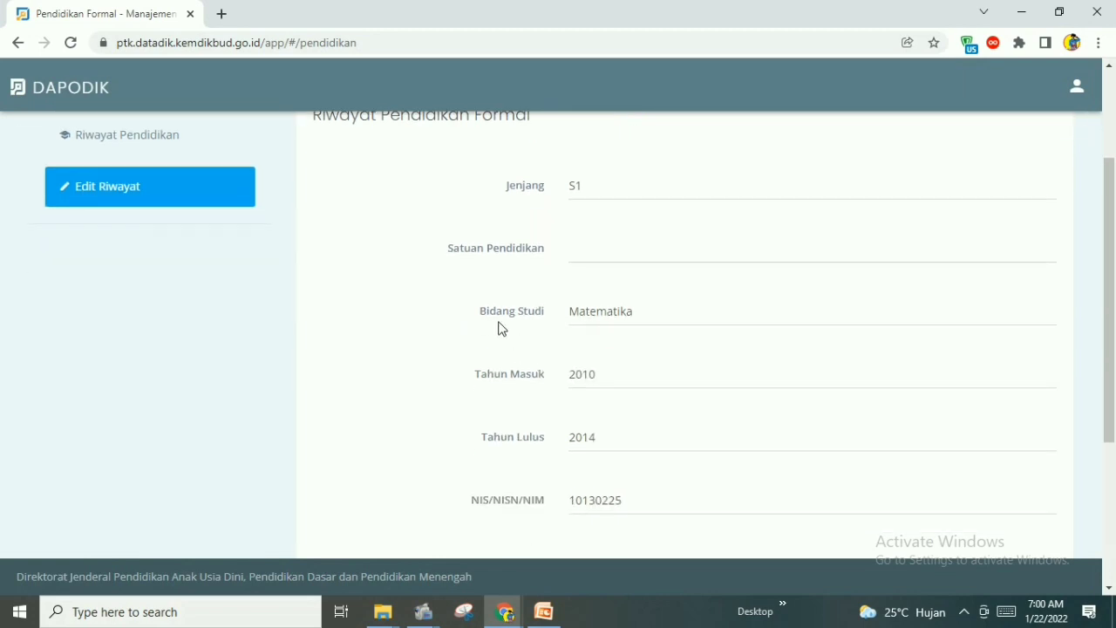
scroll(590, 326, "down", 1)
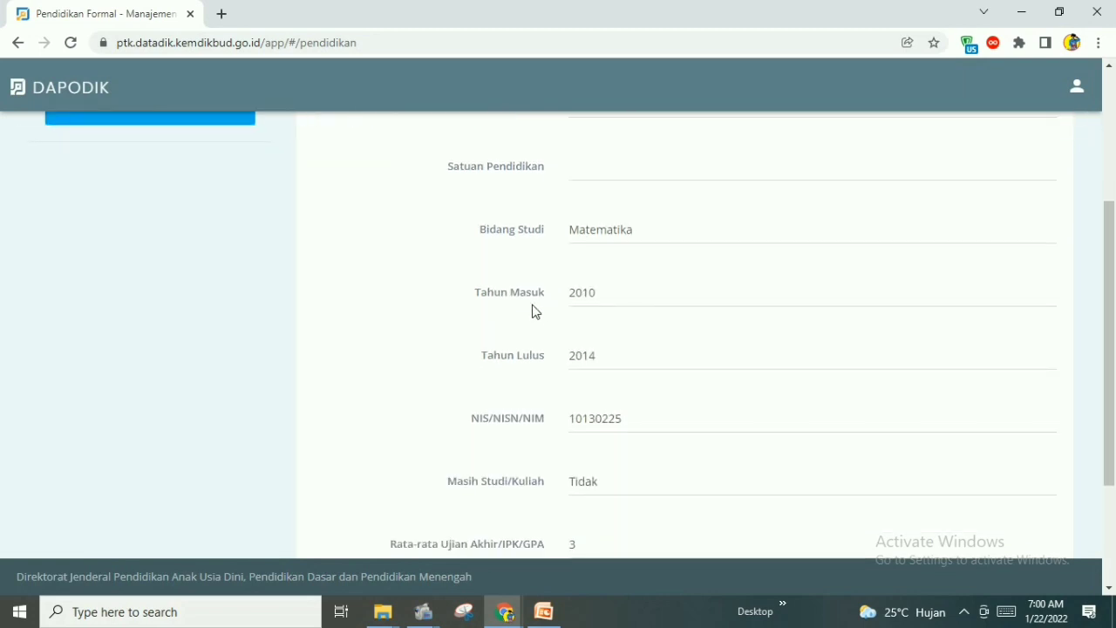
scroll(558, 323, "down", 1)
scroll(533, 331, "down", 2)
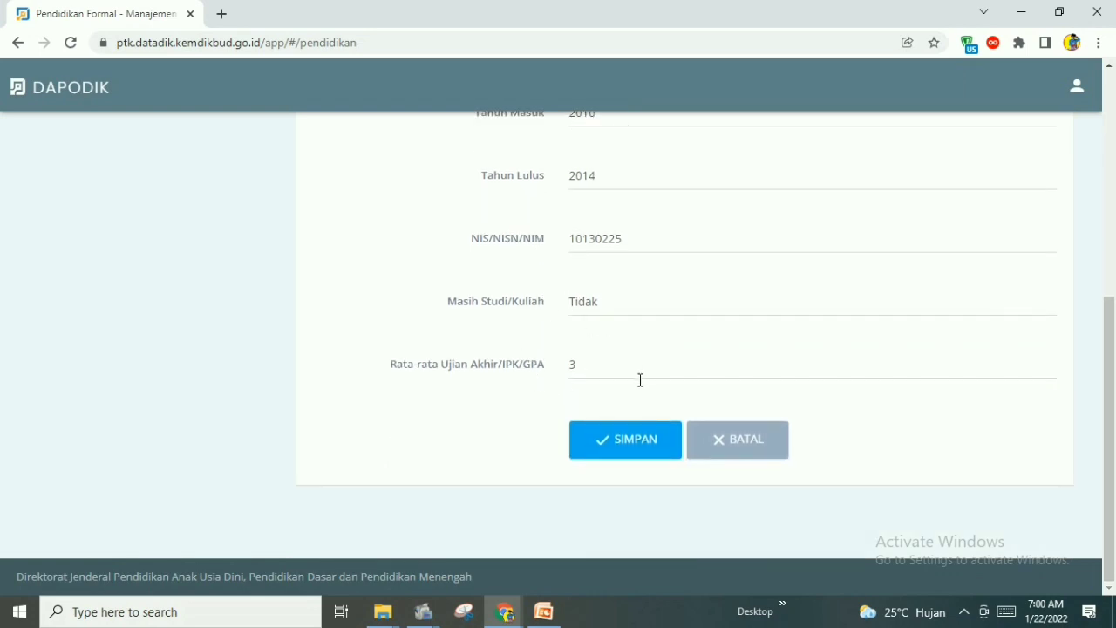
left_click(653, 453)
scroll(537, 343, "down", 1)
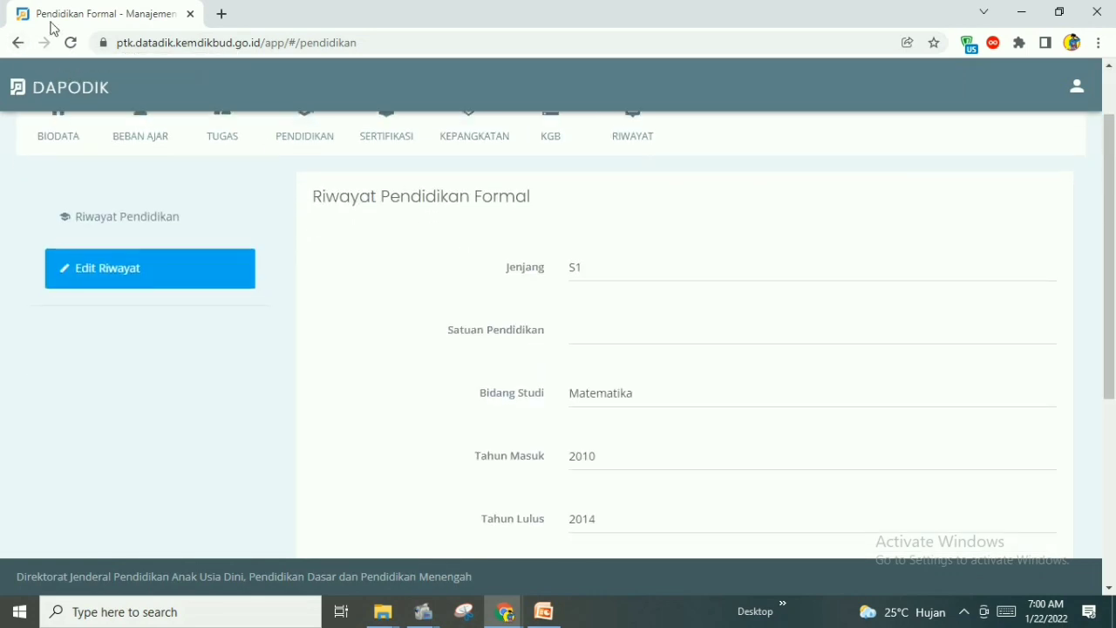
Leave the entry's edit form and return to the Riwayat Pendidikan Formal list to review it
left_click(18, 44)
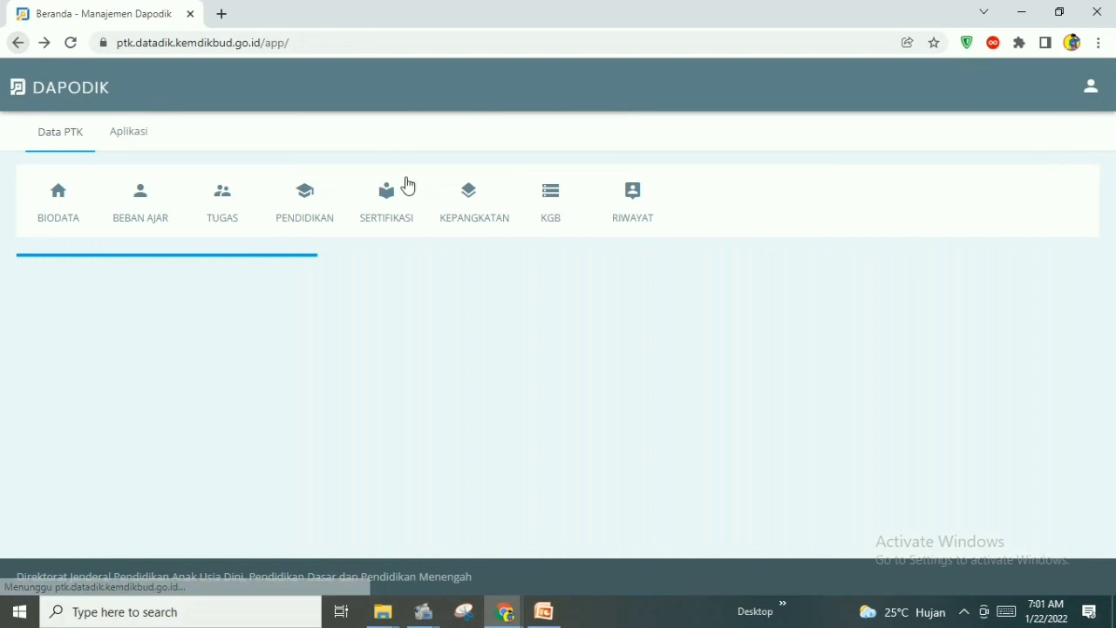
left_click(303, 210)
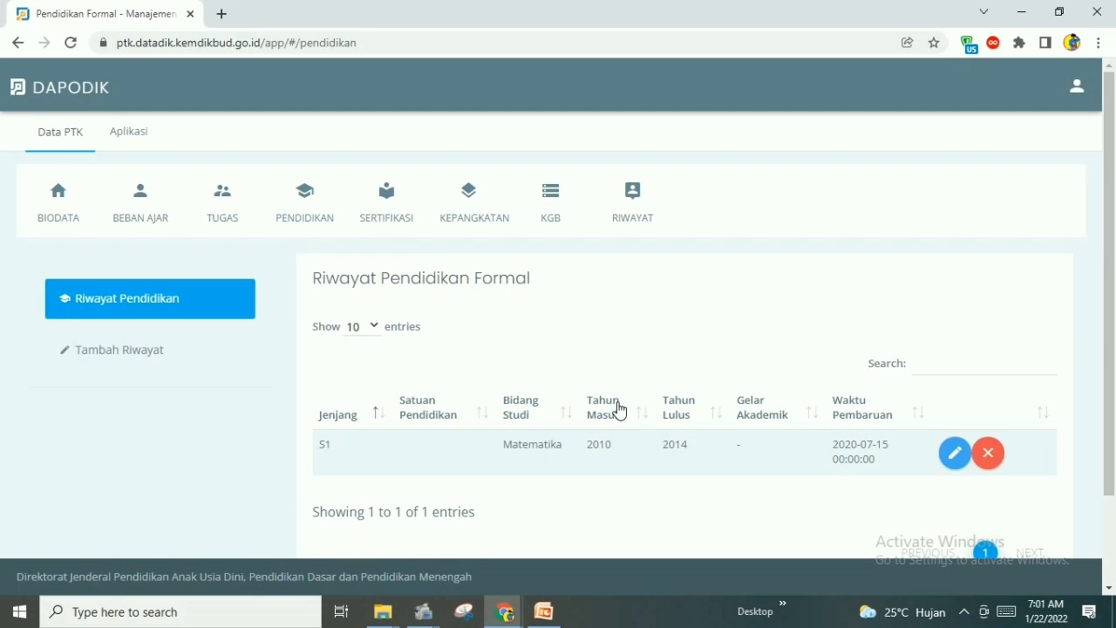
scroll(588, 352, "down", 1)
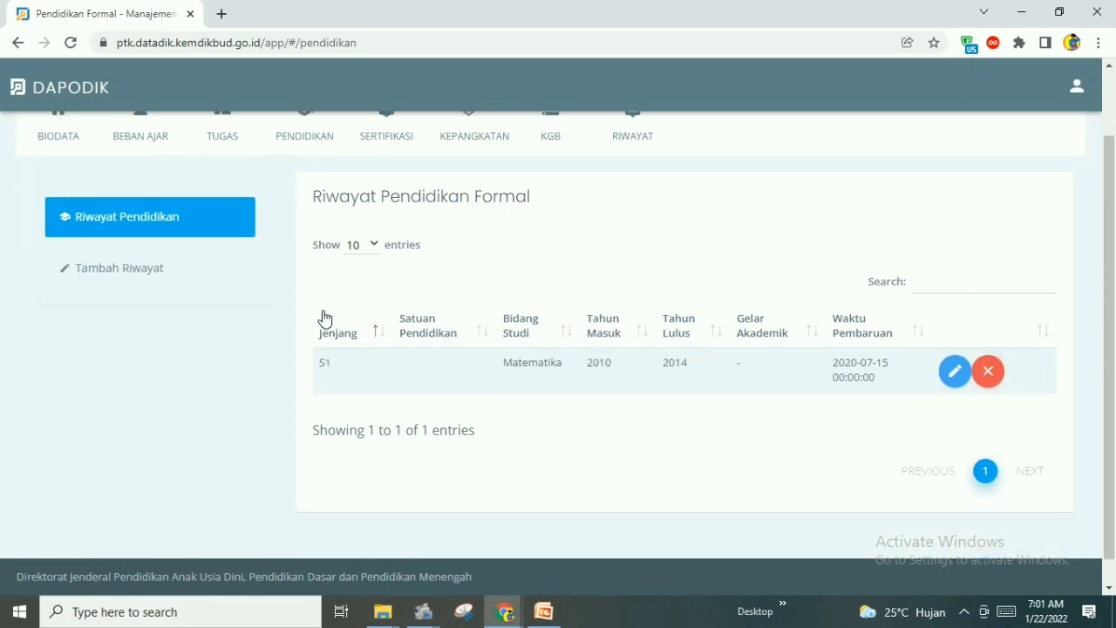
scroll(373, 276, "up", 1)
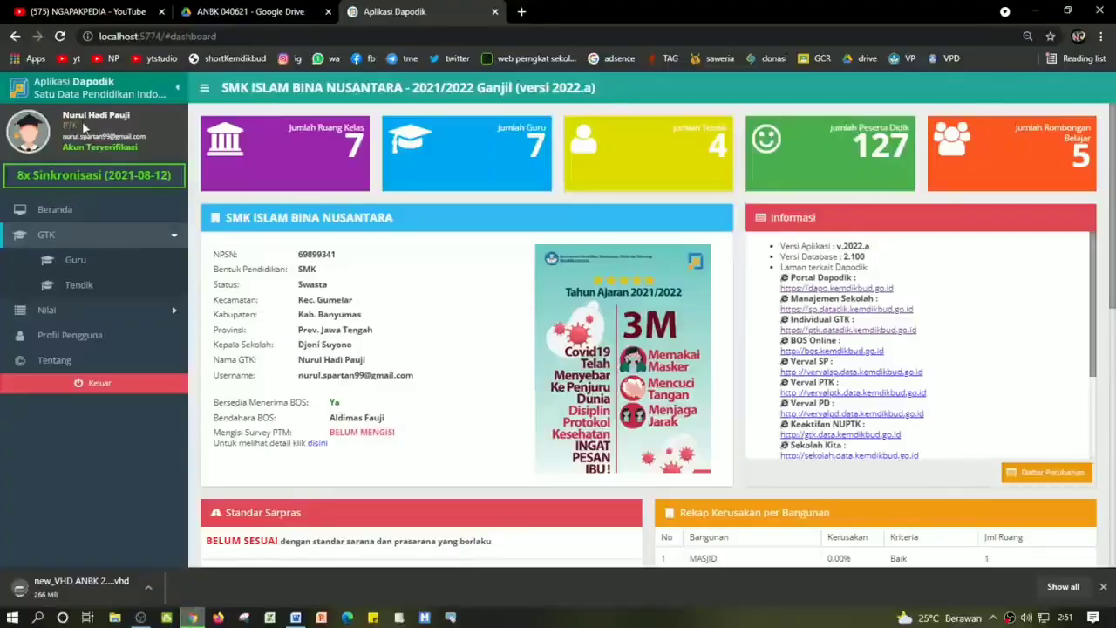
In the local Aplikasi Dapodik, open the listed teacher's record for editing from the Guru list and look over the form
left_click(87, 261)
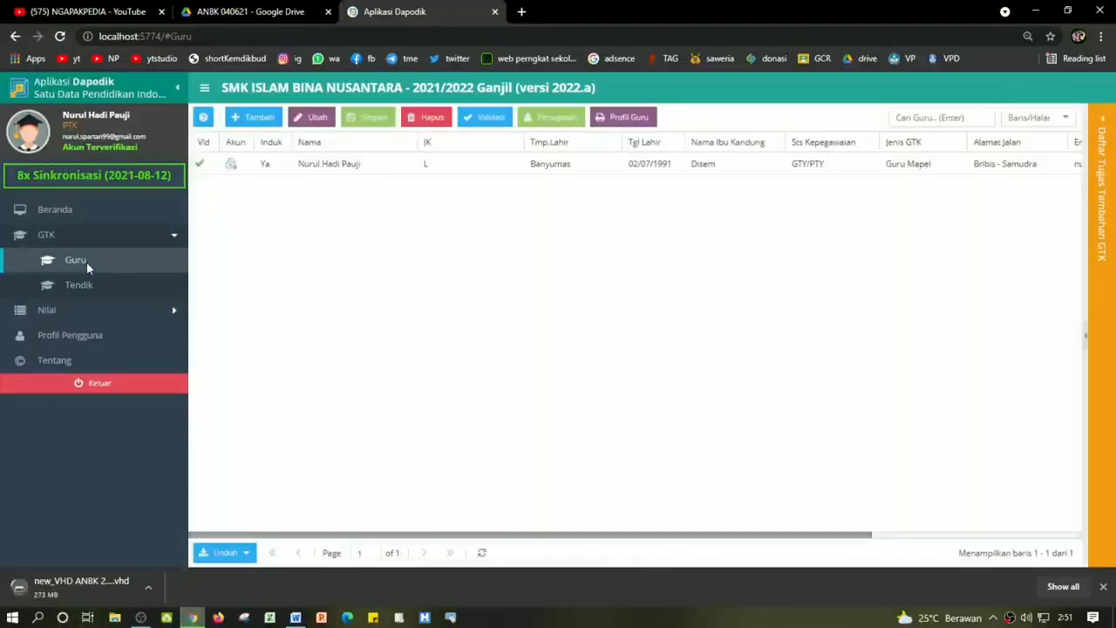
double_click(352, 166)
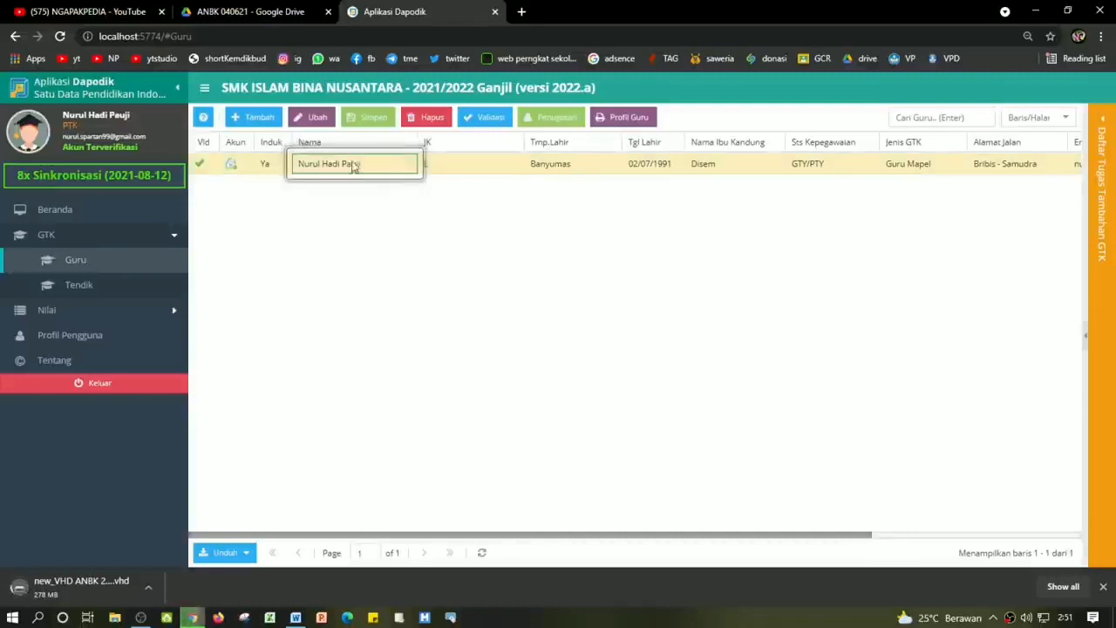
left_click(318, 118)
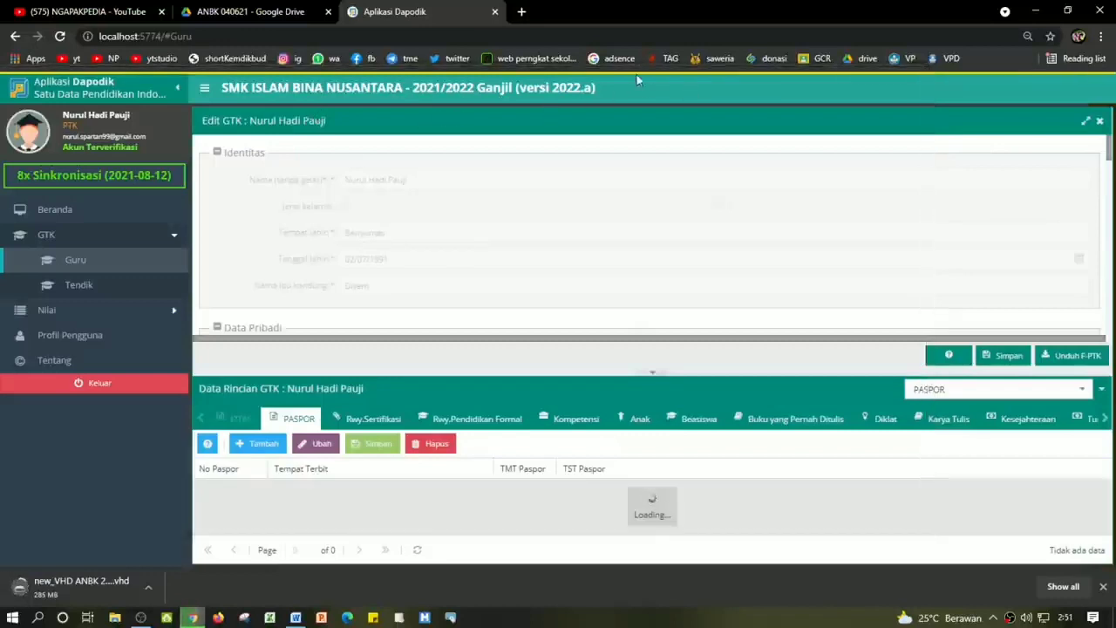
scroll(591, 180, "down", 7)
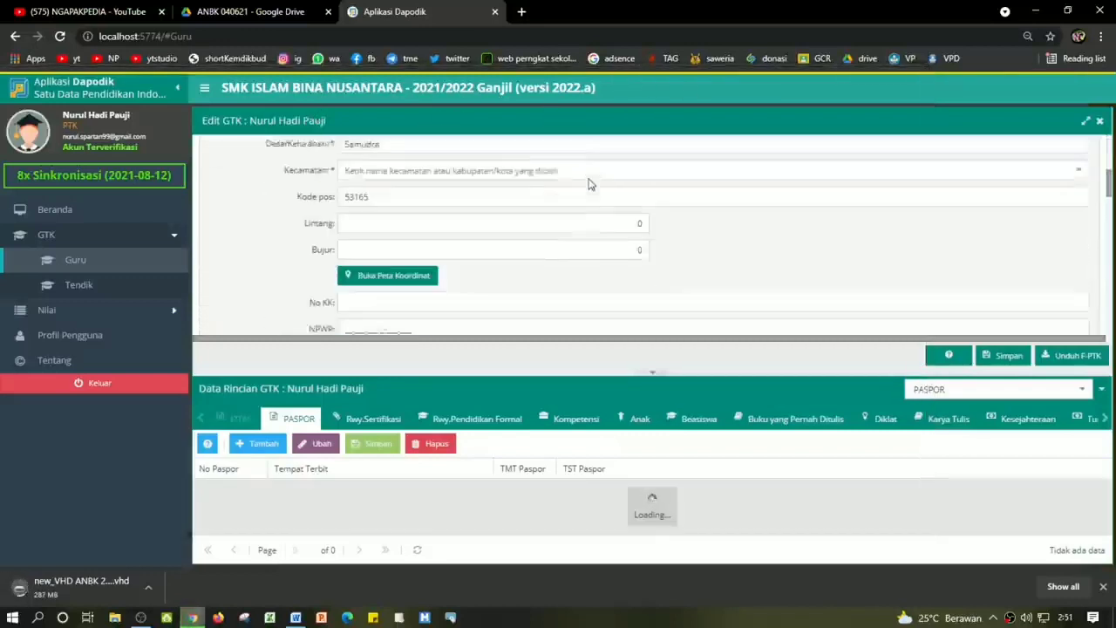
scroll(591, 182, "up", 7)
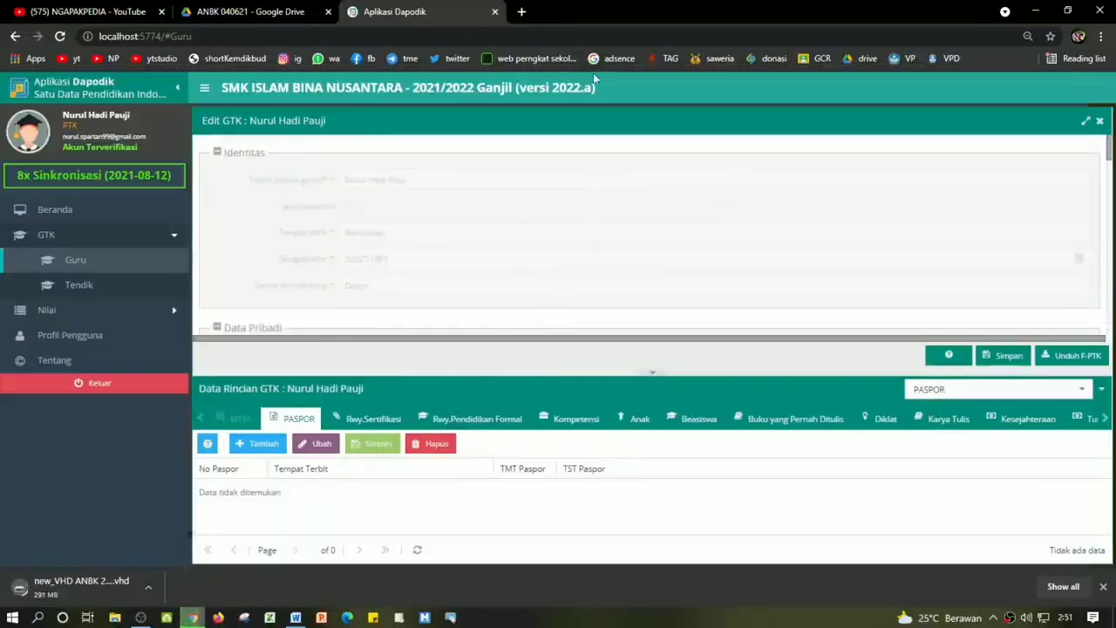
Display the teacher's Rwy.Pendidikan Formal details and enlarge the detail area over the identity form
left_click(483, 422)
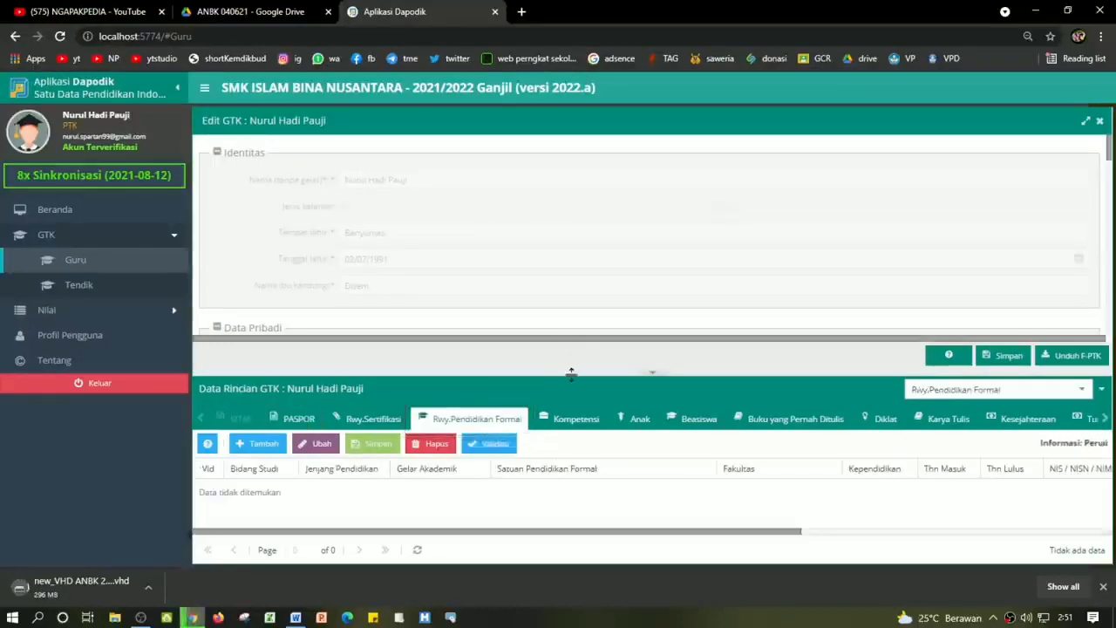
left_click_drag(564, 191, 562, 185)
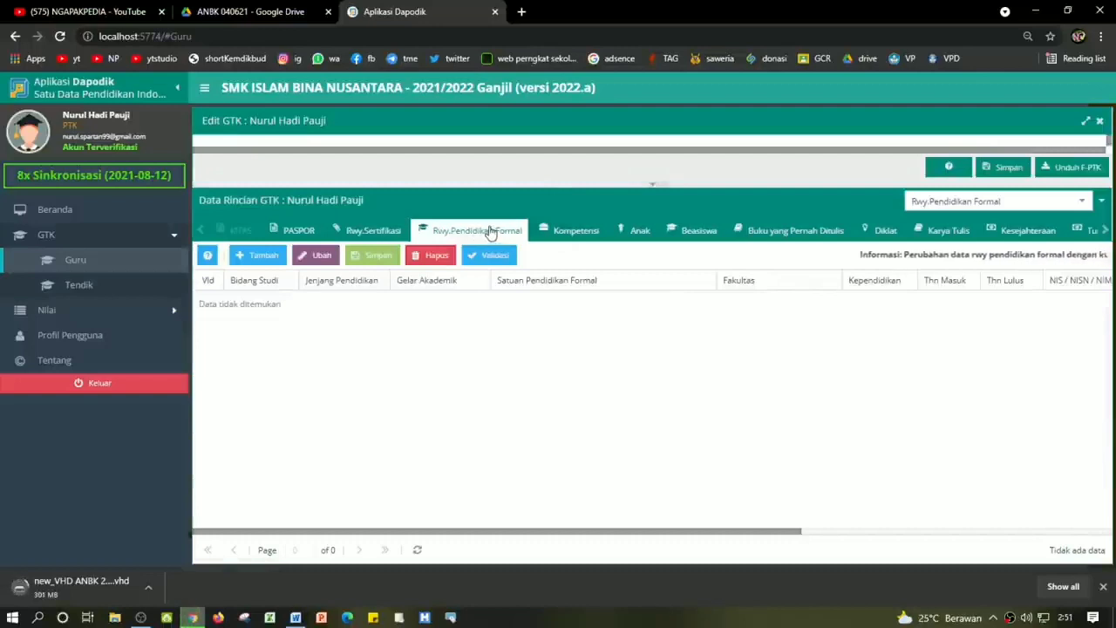
left_click(327, 316)
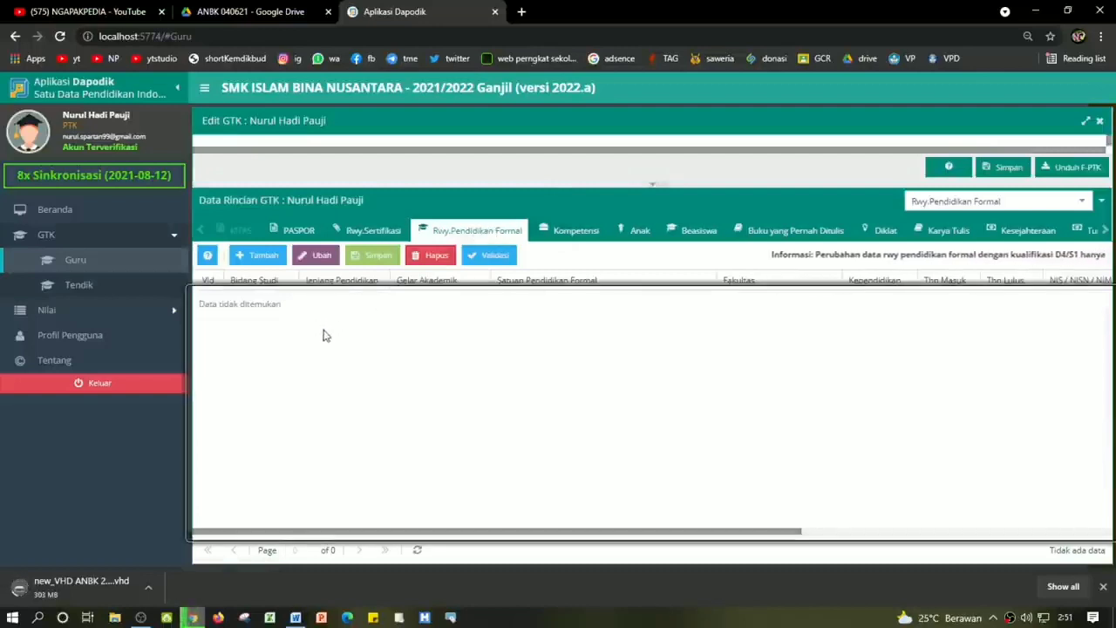
Add a new formal education row and set its Bidang Studi to the plain Lainnya option
left_click(261, 256)
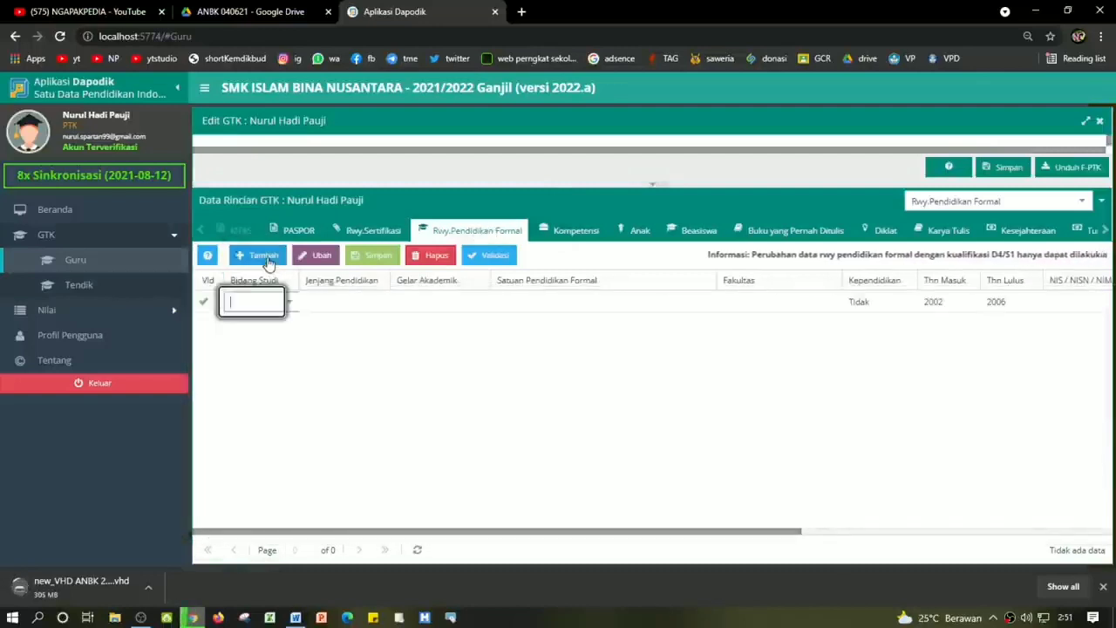
left_click(289, 306)
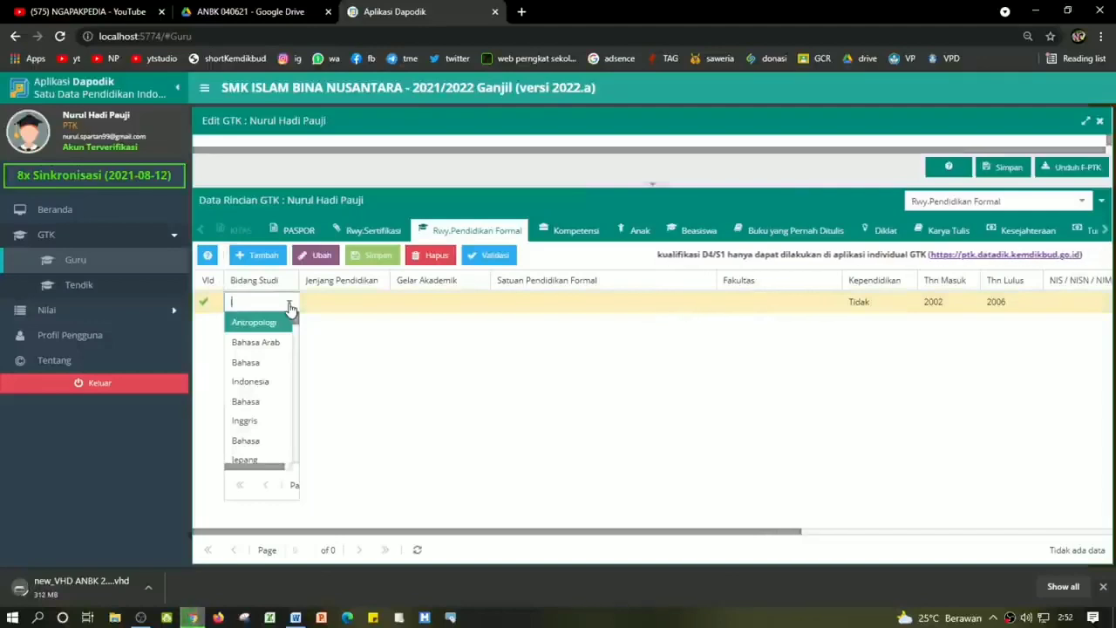
type("Lainn")
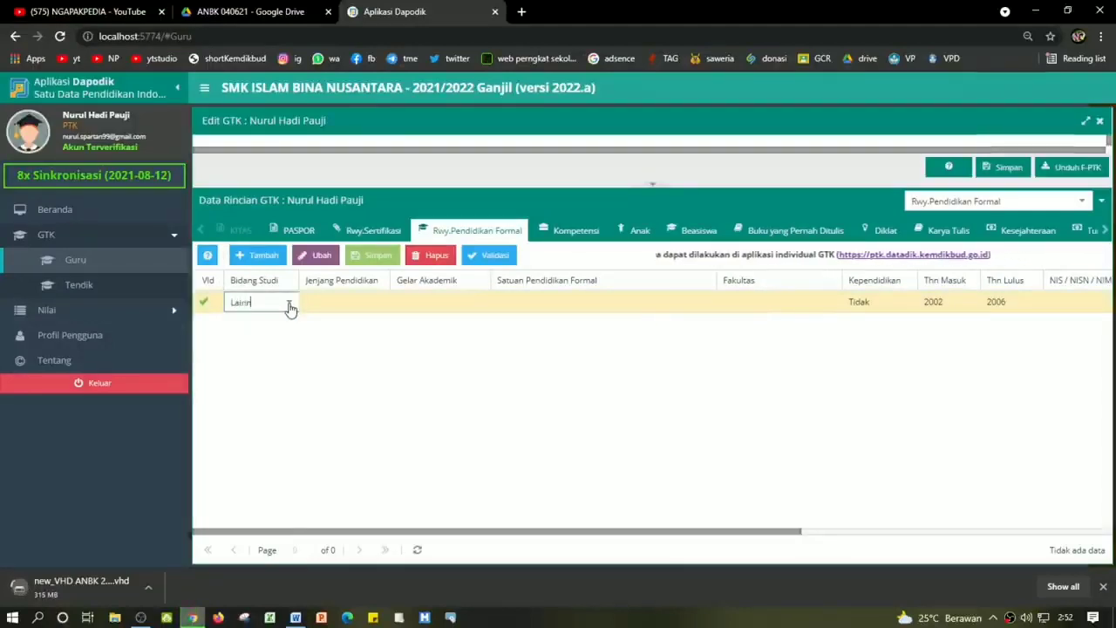
type("ya")
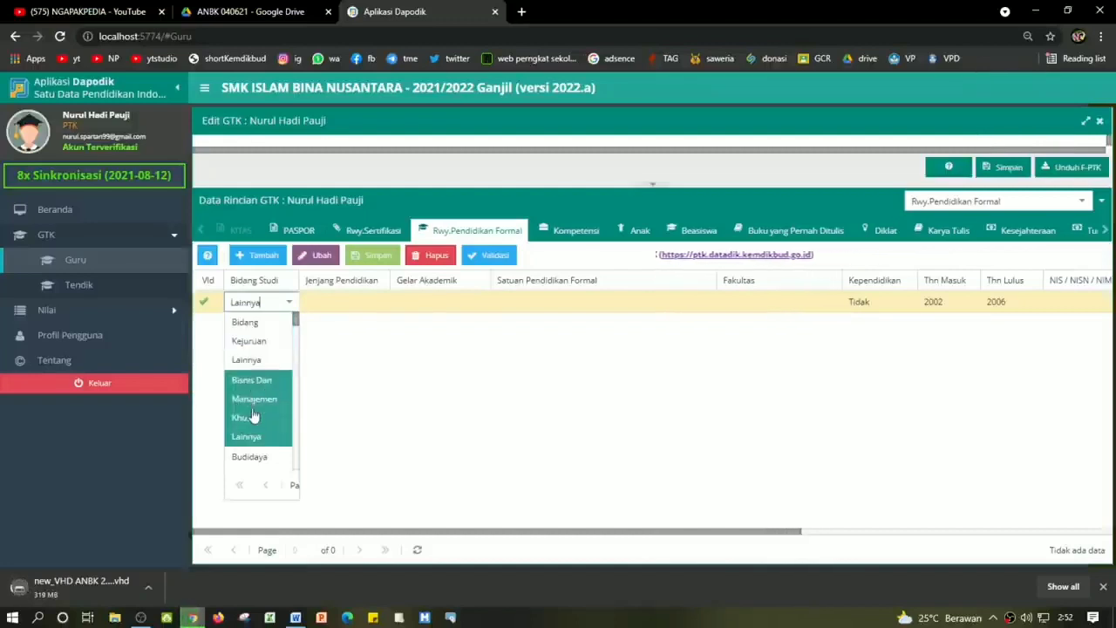
scroll(257, 436, "down", 1)
scroll(257, 436, "down", 3)
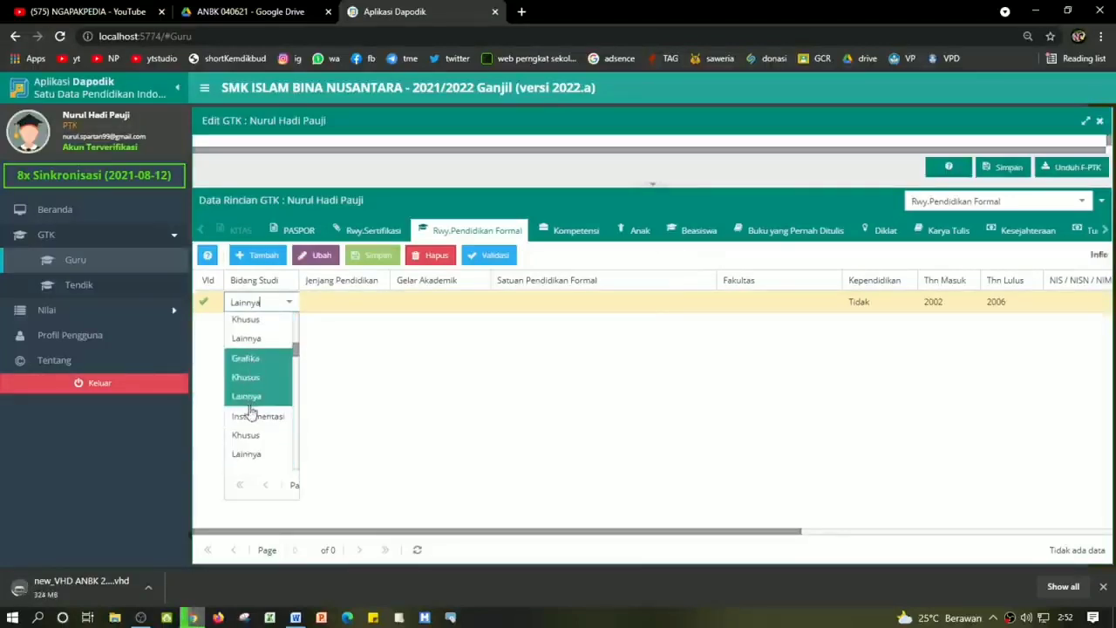
scroll(249, 426, "down", 1)
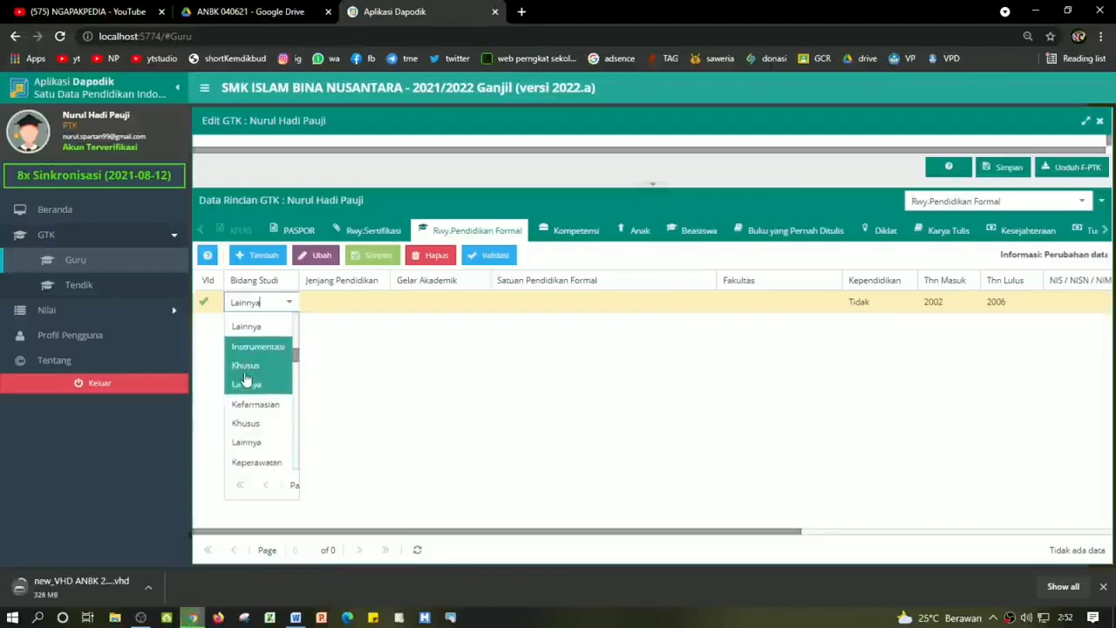
scroll(246, 384, "down", 3)
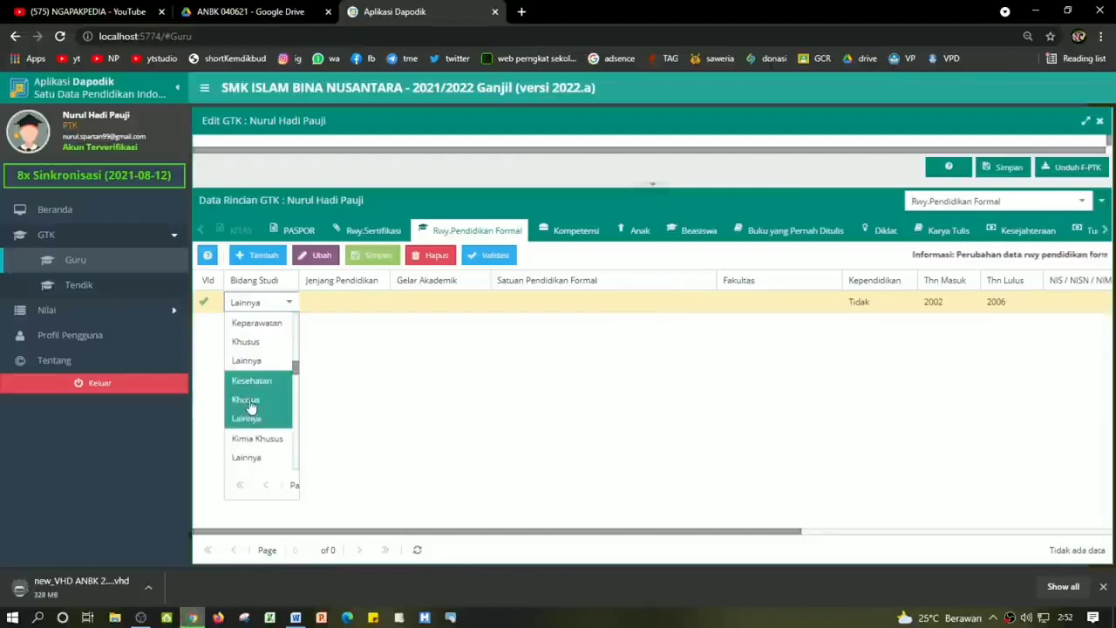
scroll(250, 401, "down", 2)
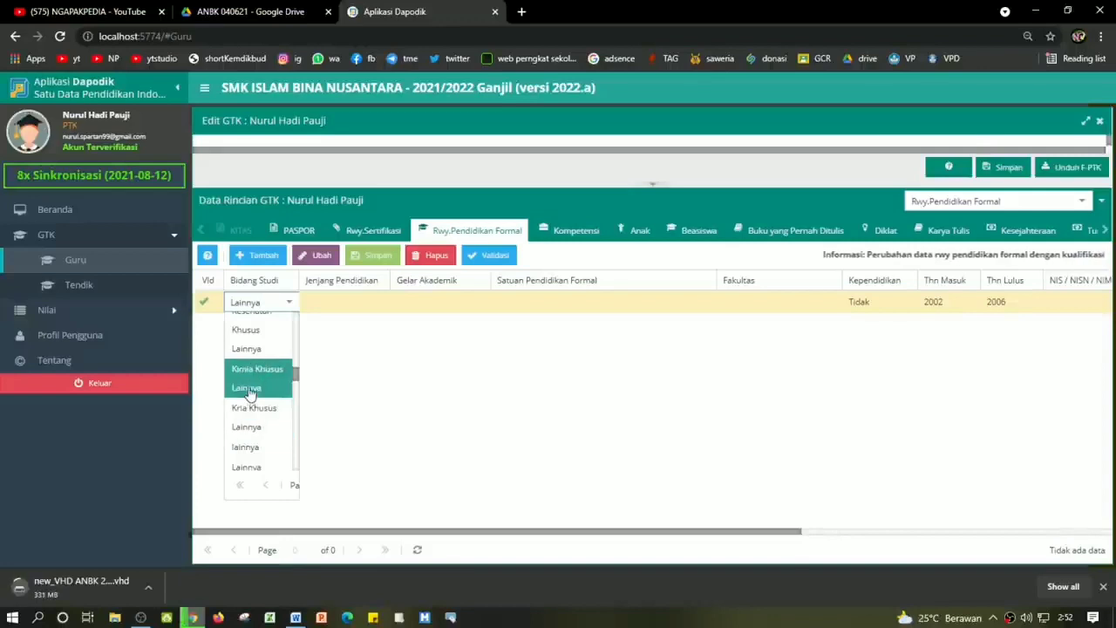
scroll(249, 423, "down", 2)
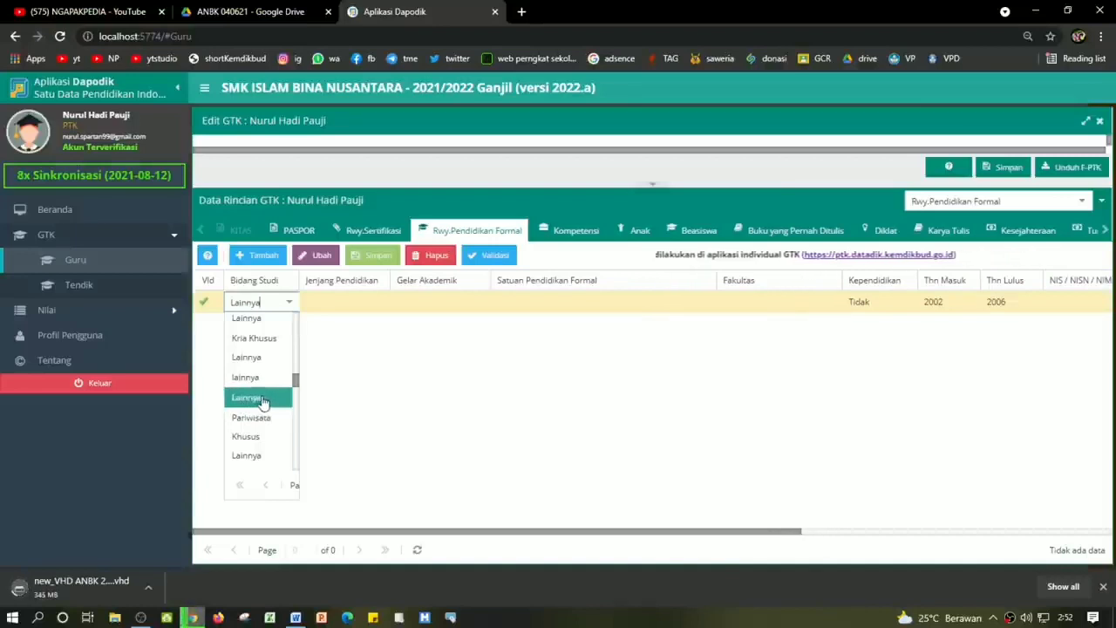
left_click(262, 399)
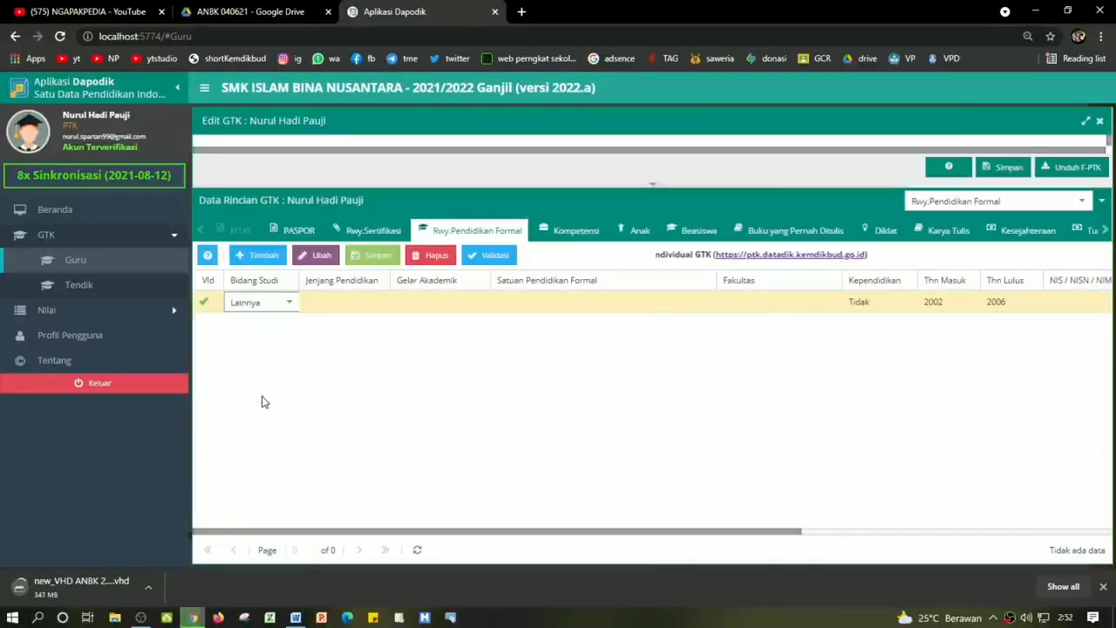
key("Tab")
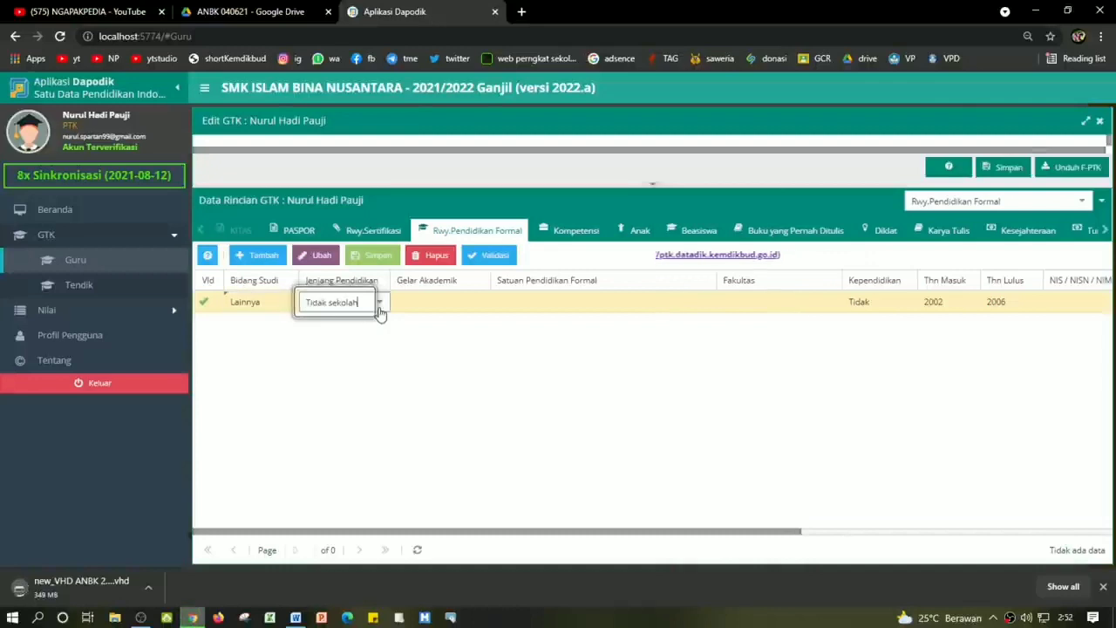
Set the new row's Jenjang Pendidikan to SD / sederajat and its Gelar Akademik to M.Ked
left_click(380, 302)
scroll(325, 421, "up", 3)
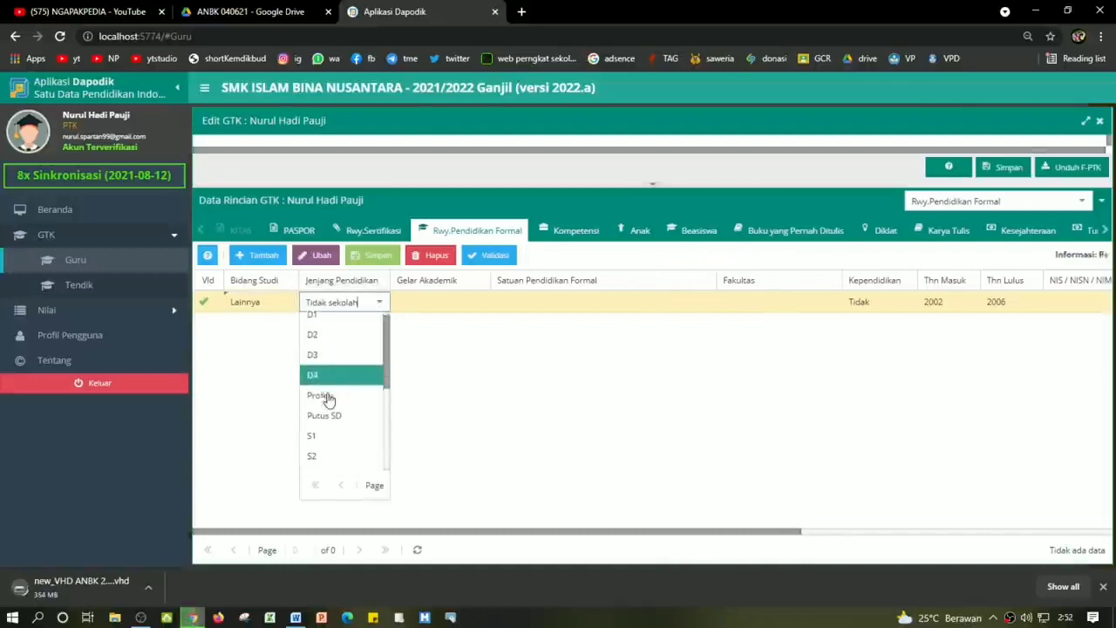
scroll(326, 394, "down", 3)
left_click(331, 365)
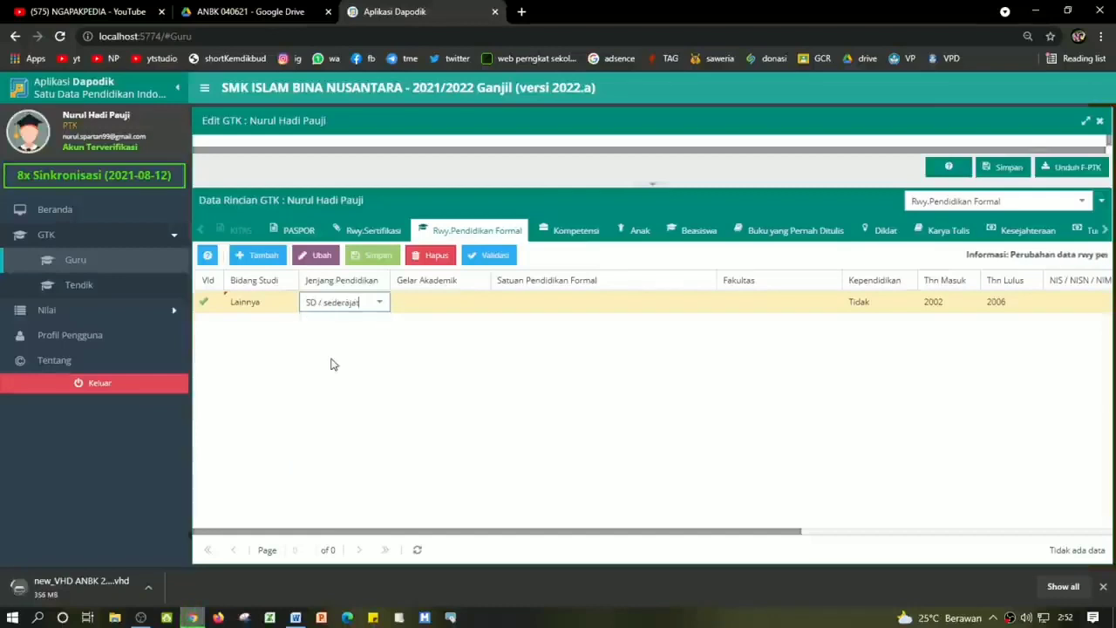
key("Tab")
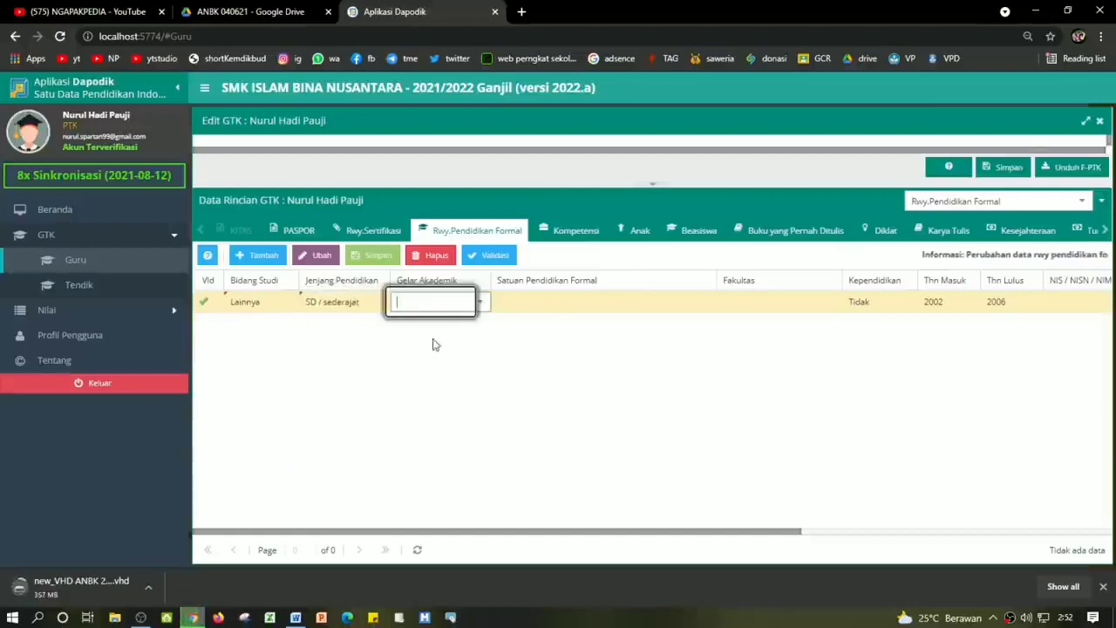
left_click(487, 302)
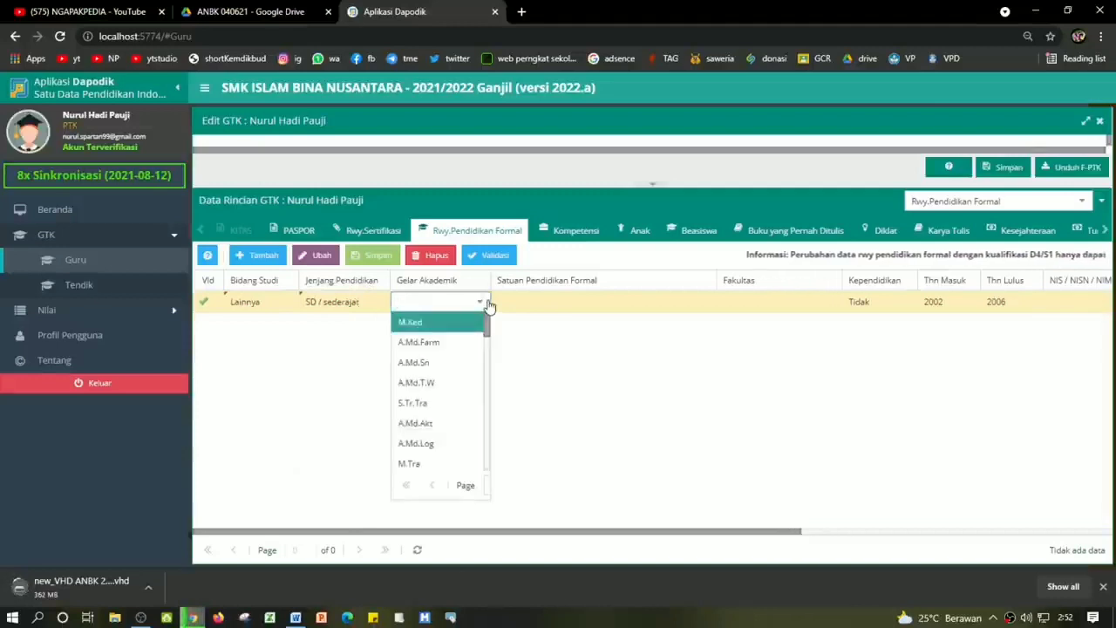
left_click(415, 322)
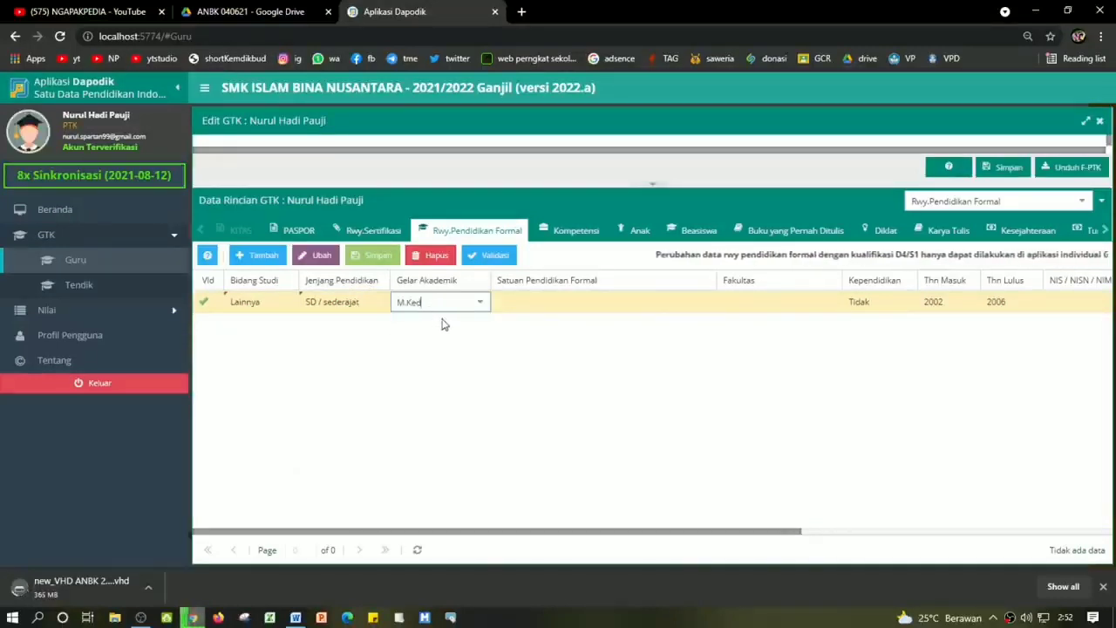
key("Tab")
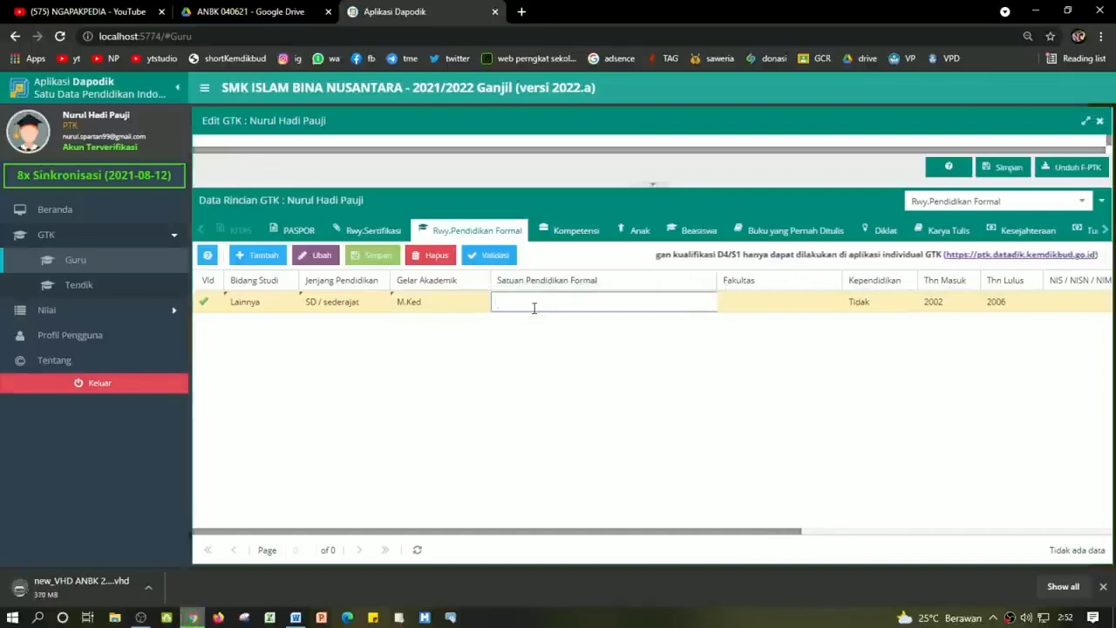
Enter SD NEGERI 06 SAMUDRA as the Satuan Pendidikan Formal and a dash as the Fakultas
type("SD NEGERI")
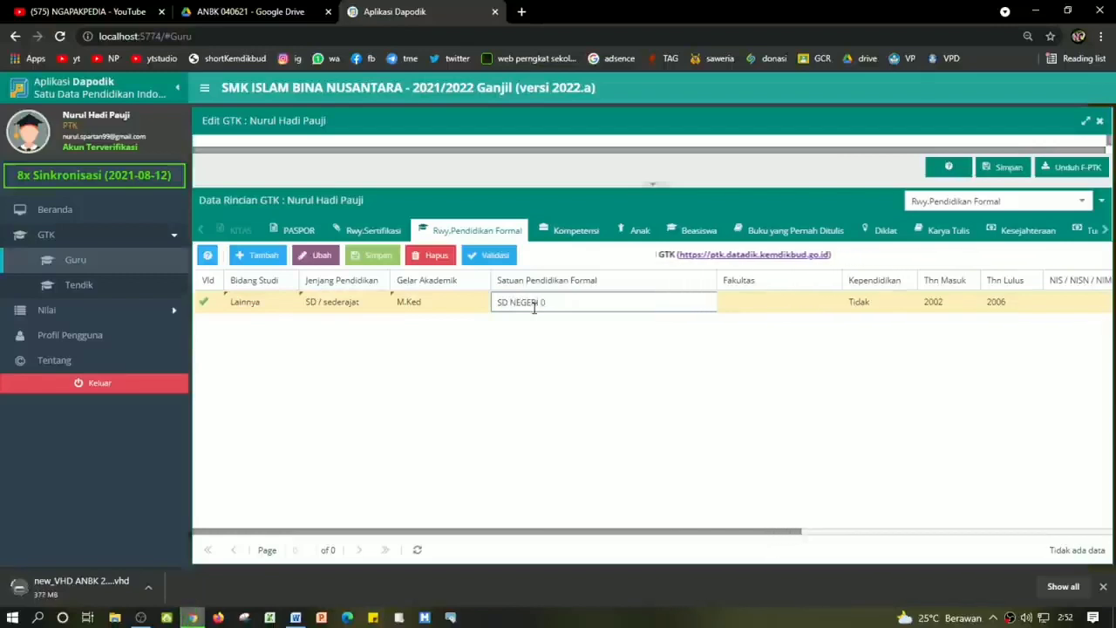
type("06 SAMUDRA")
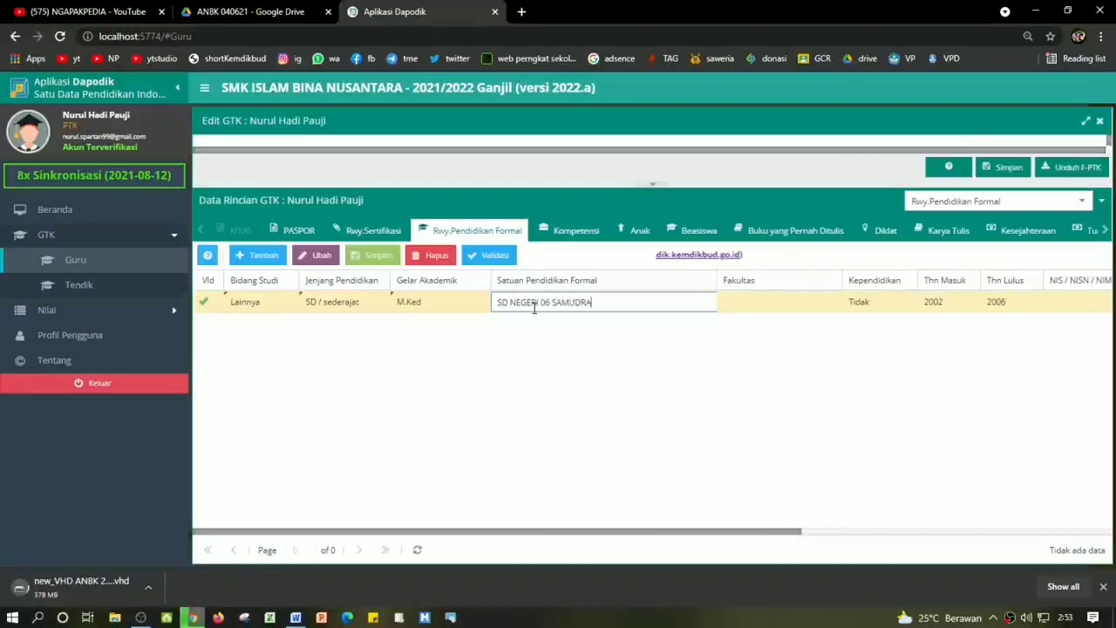
key("Tab")
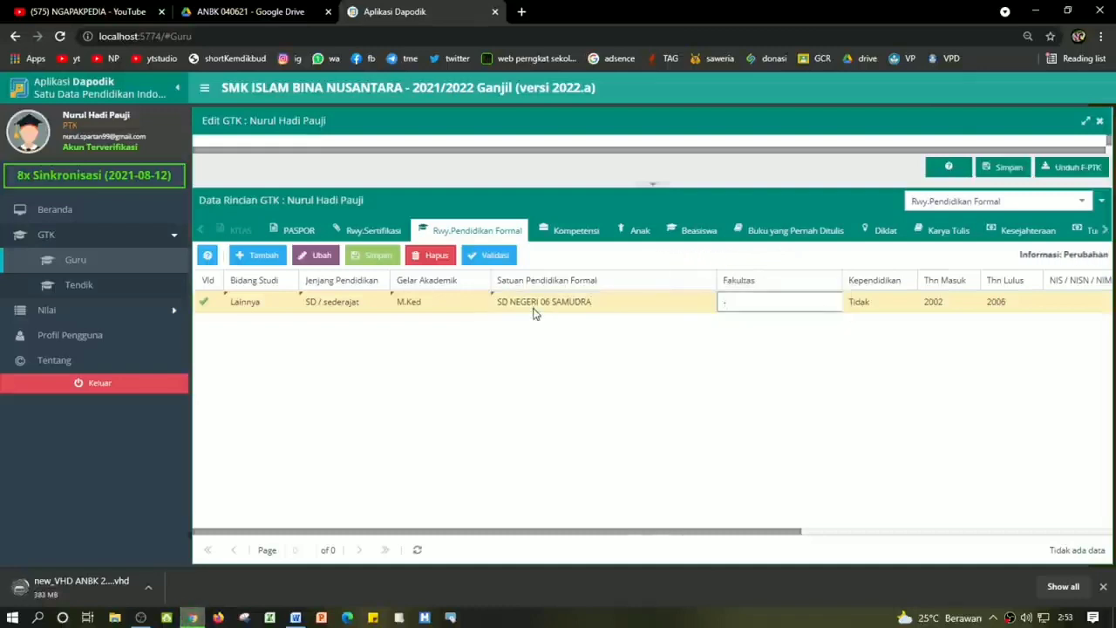
key("Tab")
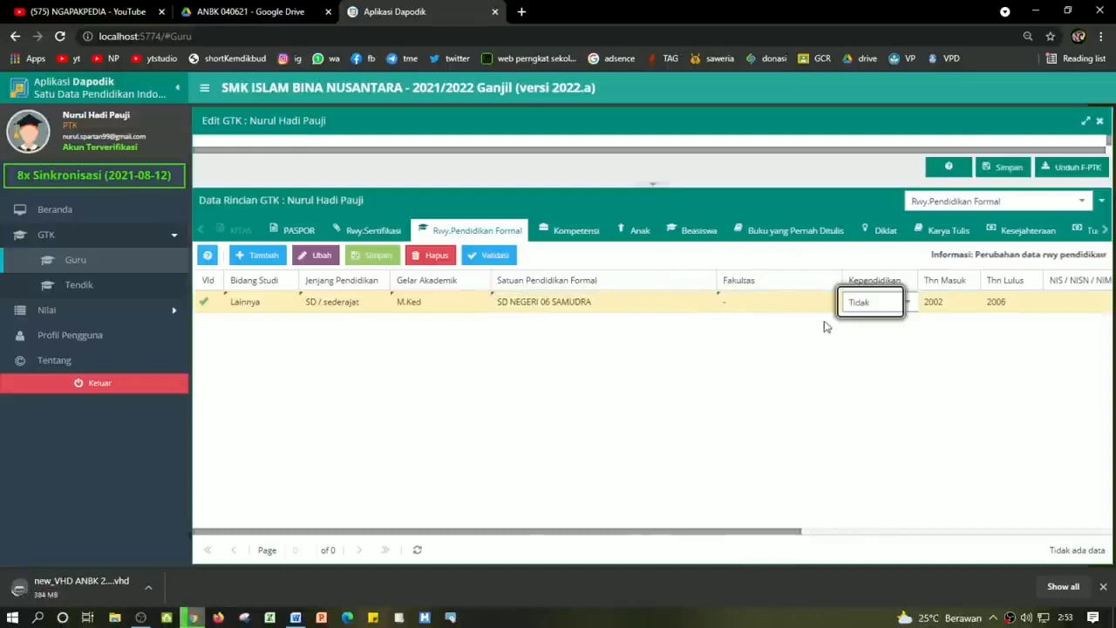
Set the entry's Thn Masuk to 1997 and its Thn Lulus to 2003
left_click(955, 303)
left_click_drag(957, 302, 909, 305)
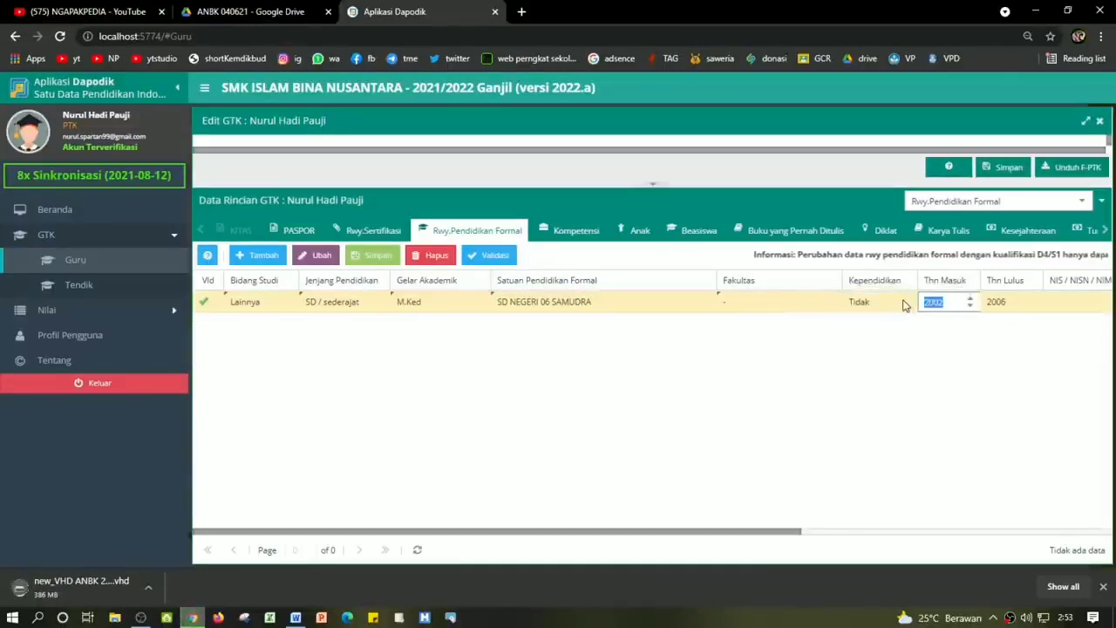
type("1997")
key("Tab")
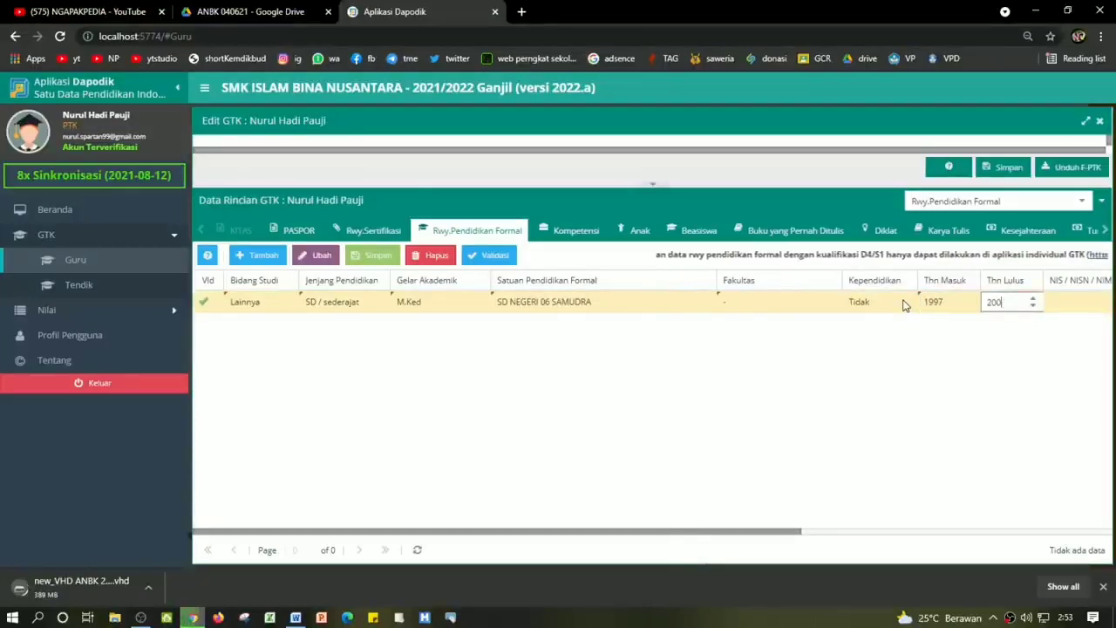
type("3")
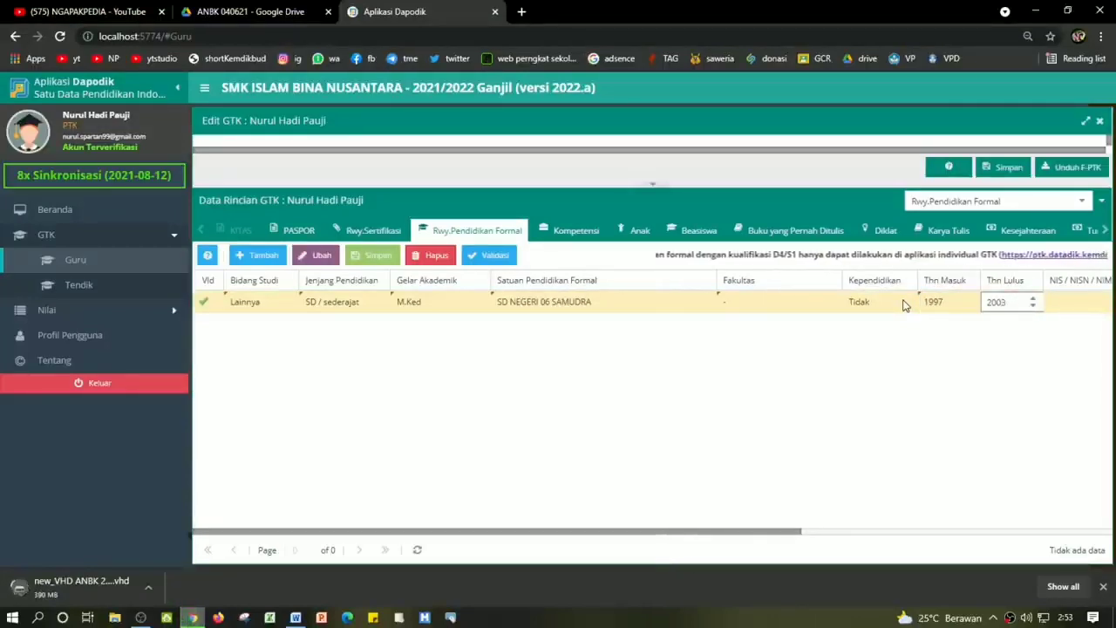
key("Tab")
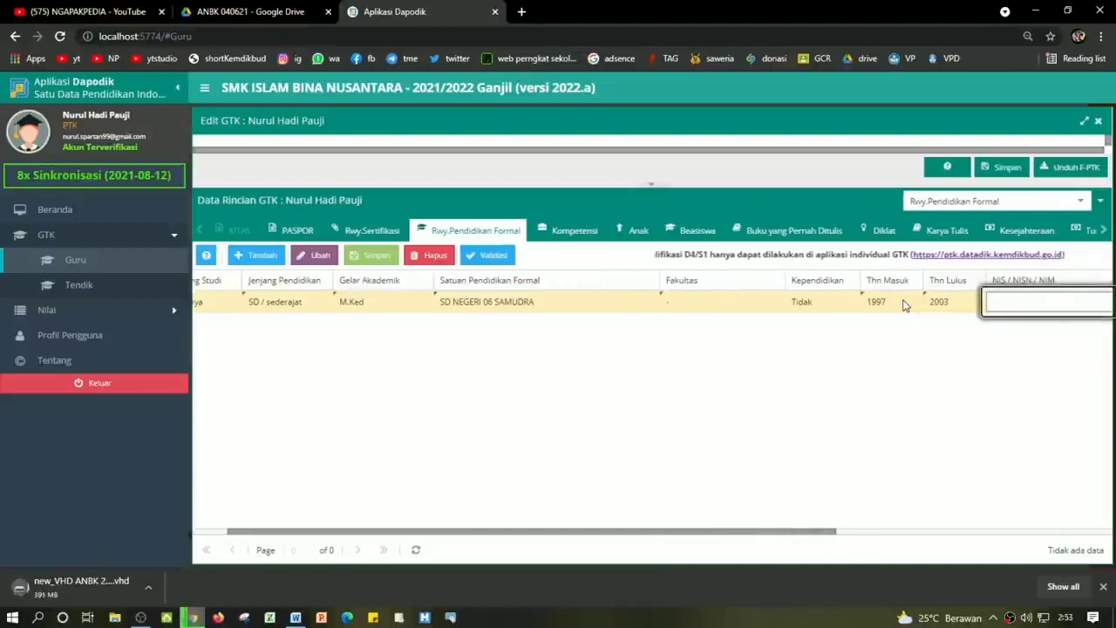
Enter the student number under NIS / NISN / NIM and check the Masih Studi / Kuliah and Semester values
type("123")
key("Tab")
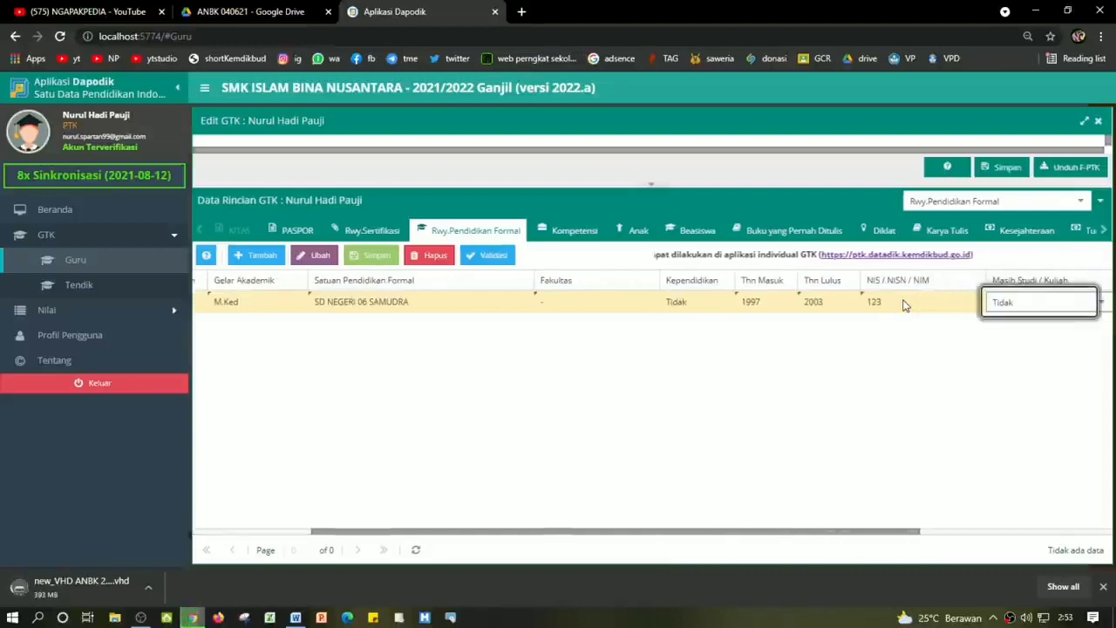
key("Tab")
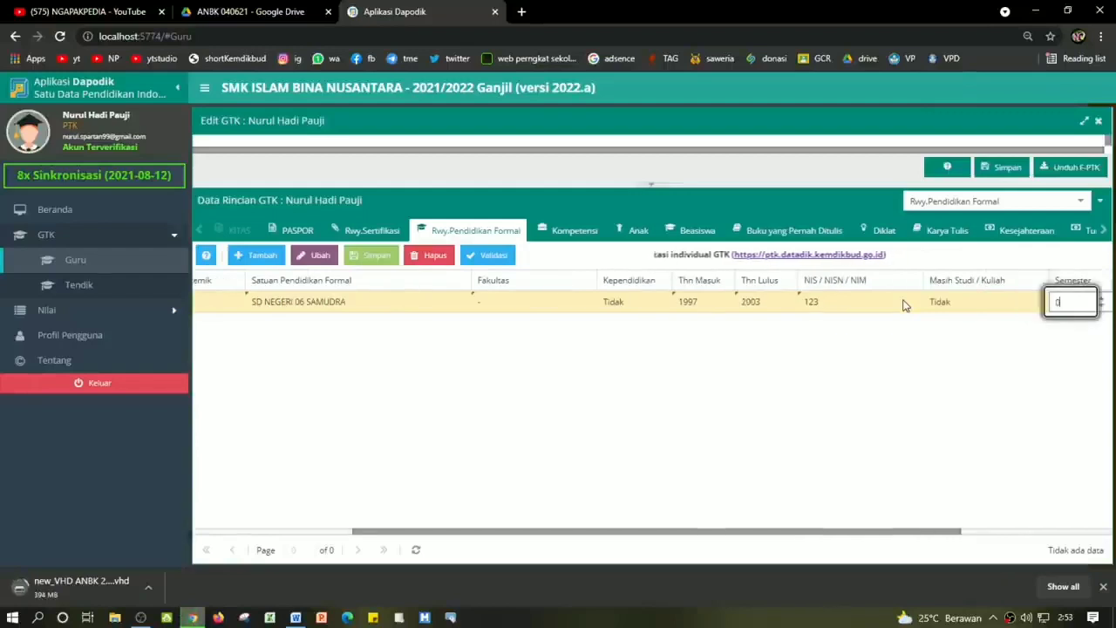
key("Tab")
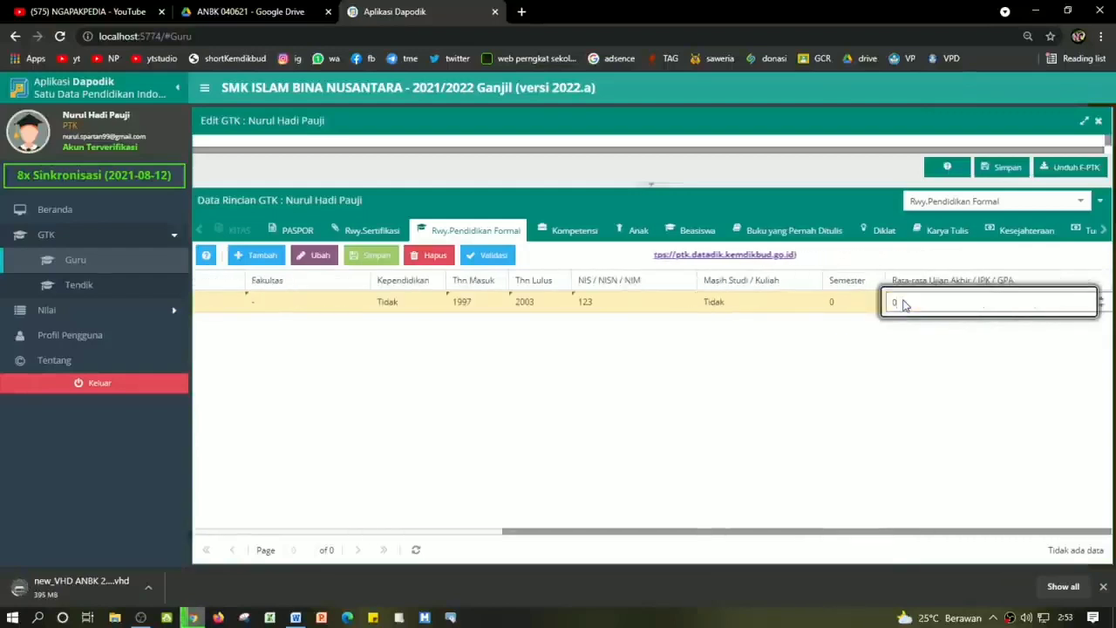
left_click(856, 303)
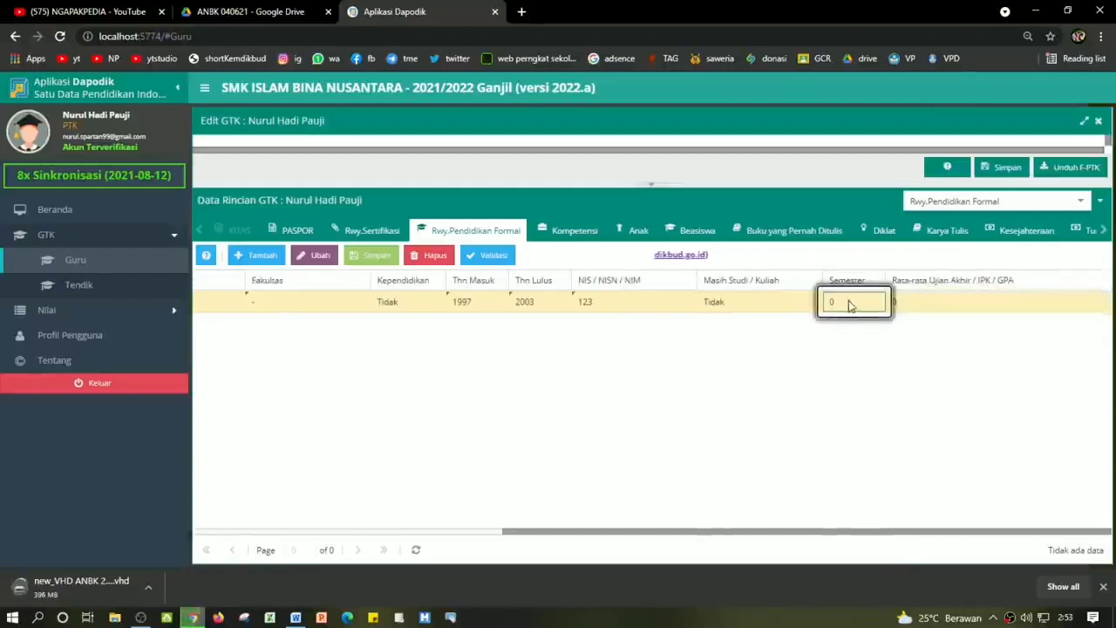
left_click(755, 304)
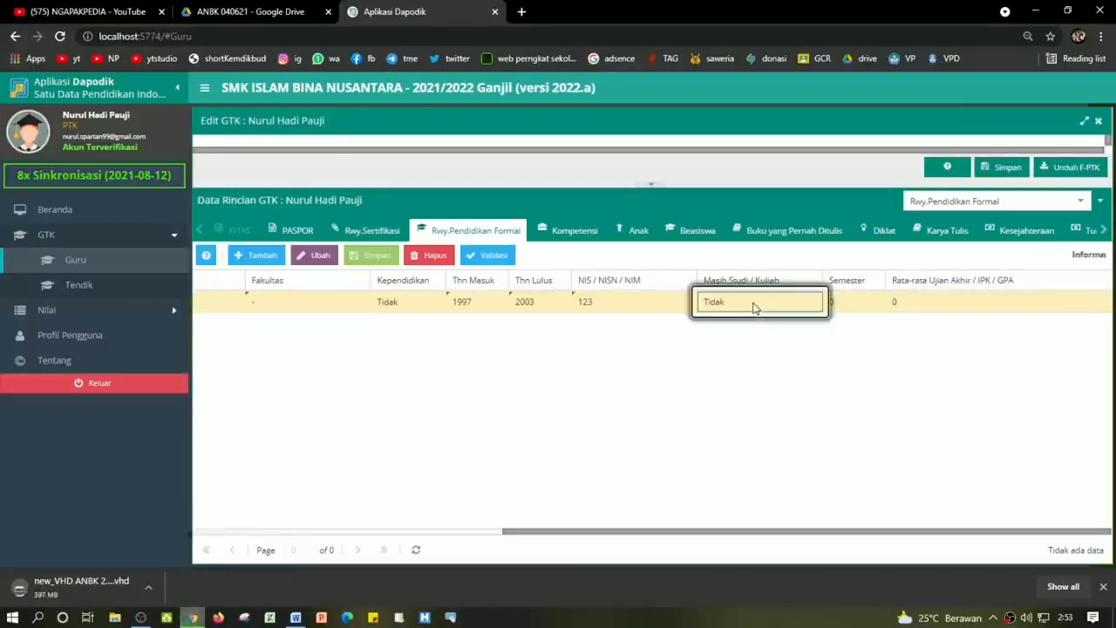
Set Rata-rata Ujian Akhir / IPK / GPA to 87 and save the education entry
left_click(844, 304)
left_click(928, 305)
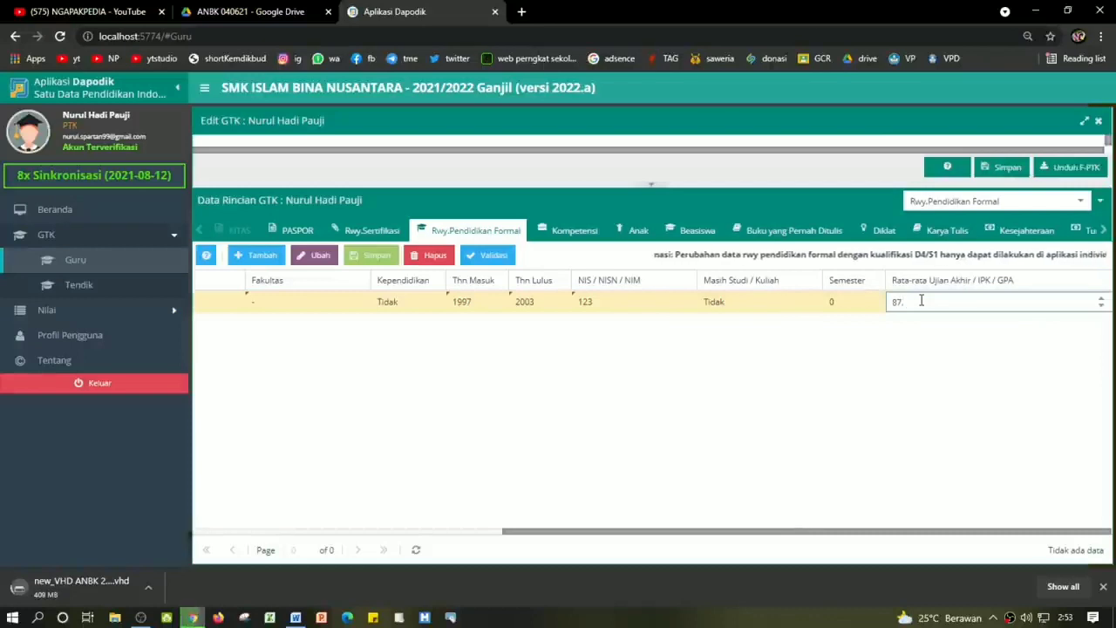
key("BackSpace")
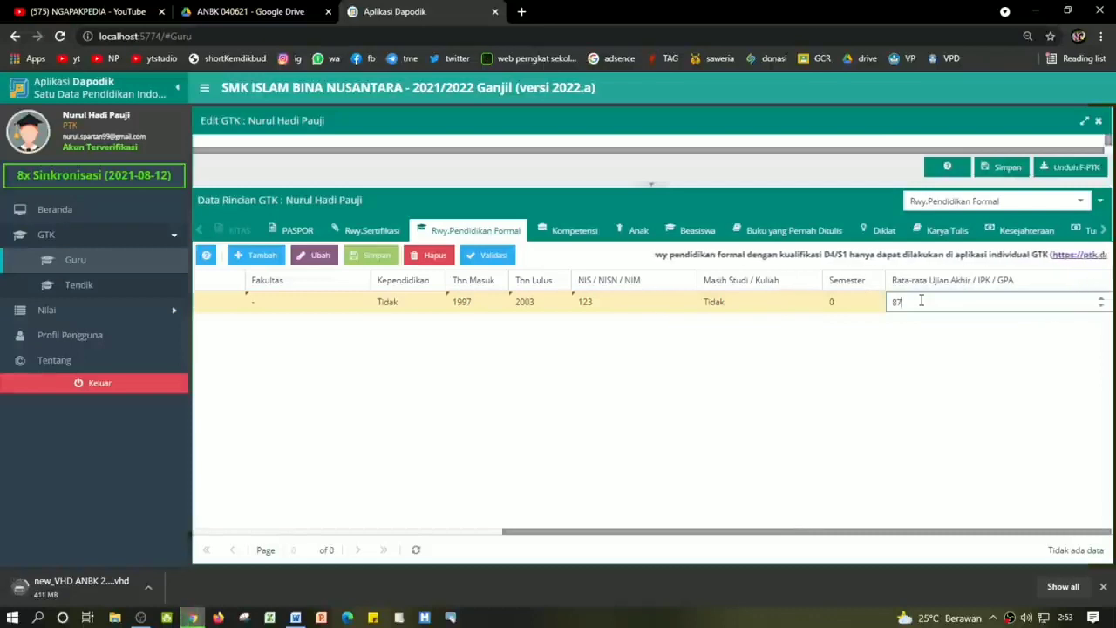
key("Tab")
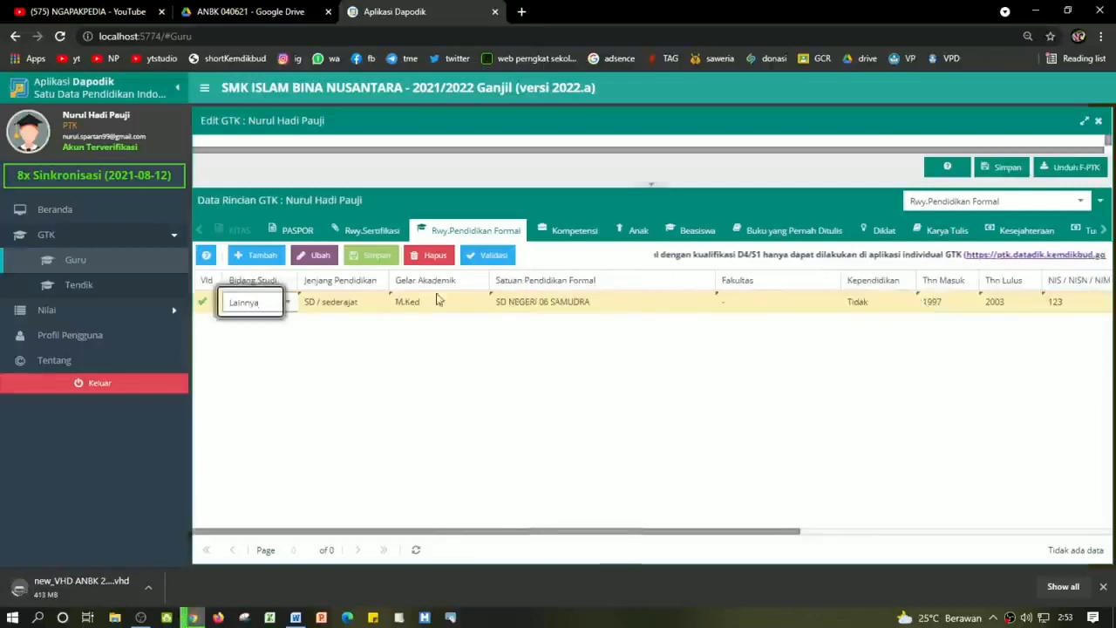
left_click(375, 256)
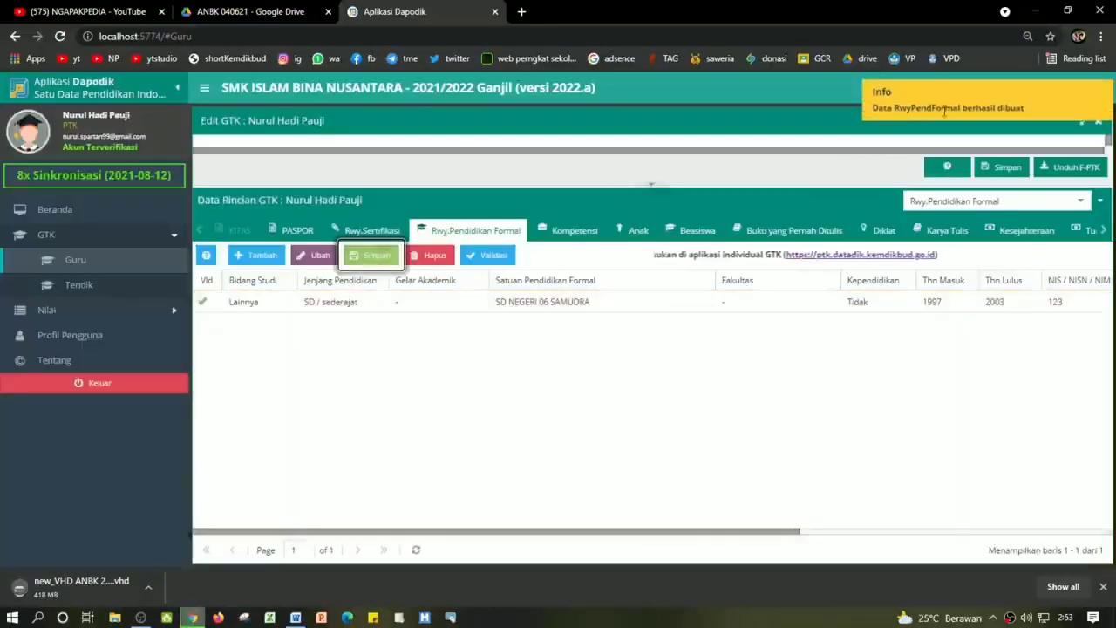
Check the Gelar Akademik and Fakultas values of the saved SD entry
double_click(438, 302)
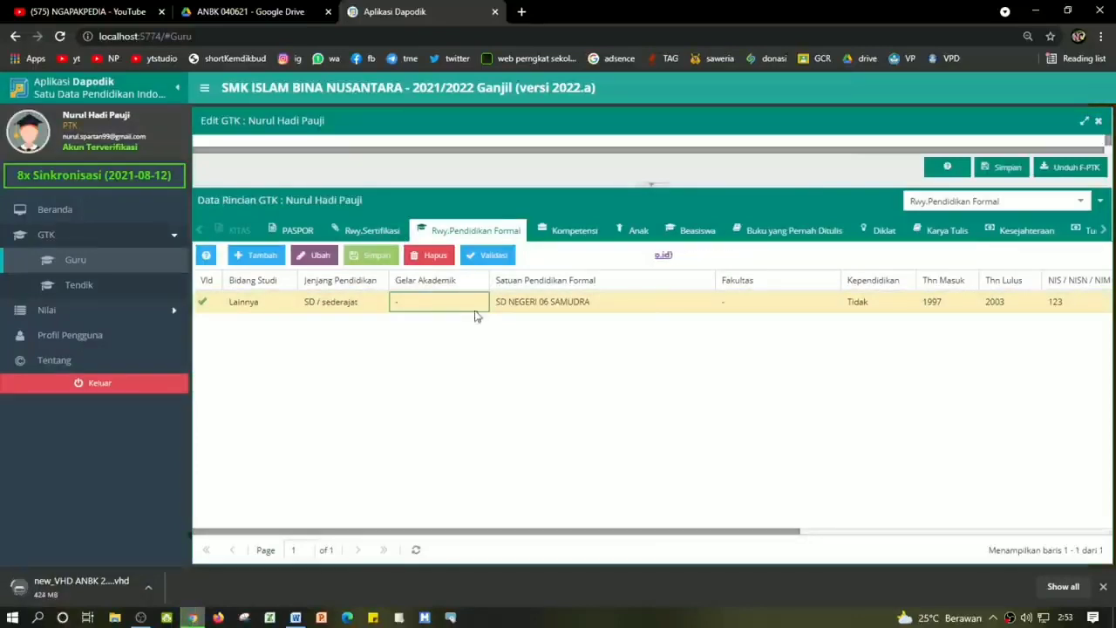
left_click(764, 299)
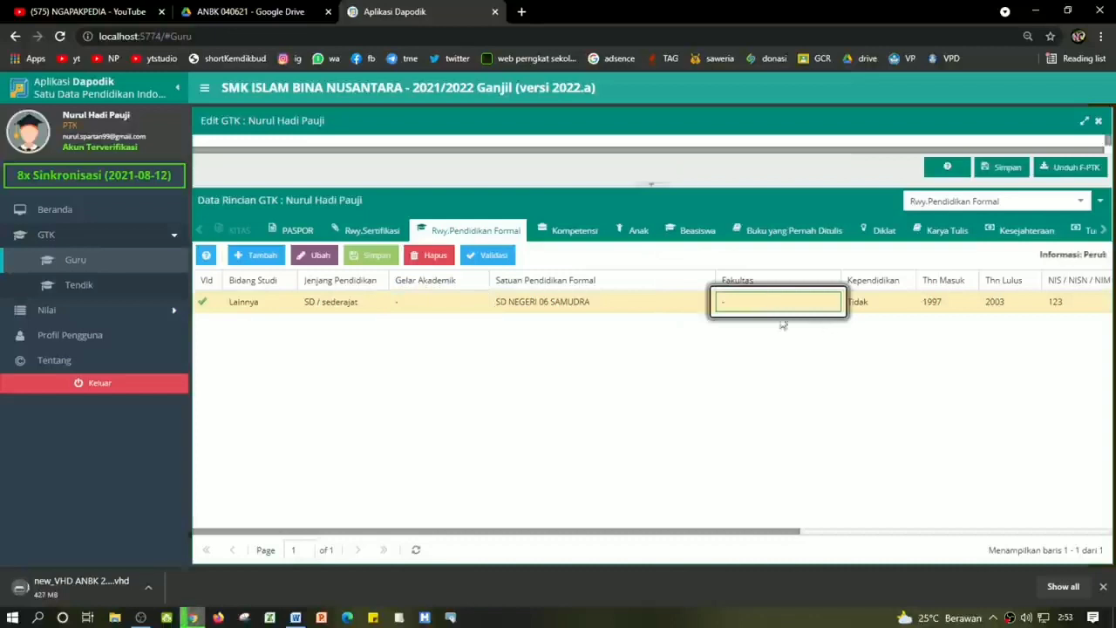
left_click(440, 305)
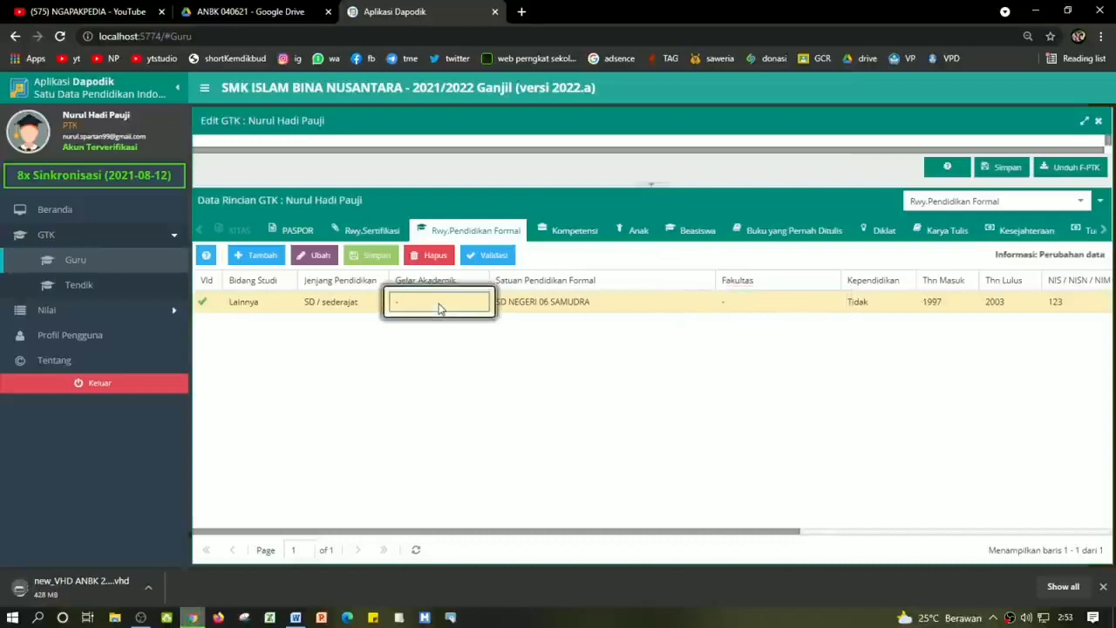
Add another formal education row and search its Bidang Studi options for LAINNY
left_click(262, 256)
left_click(287, 301)
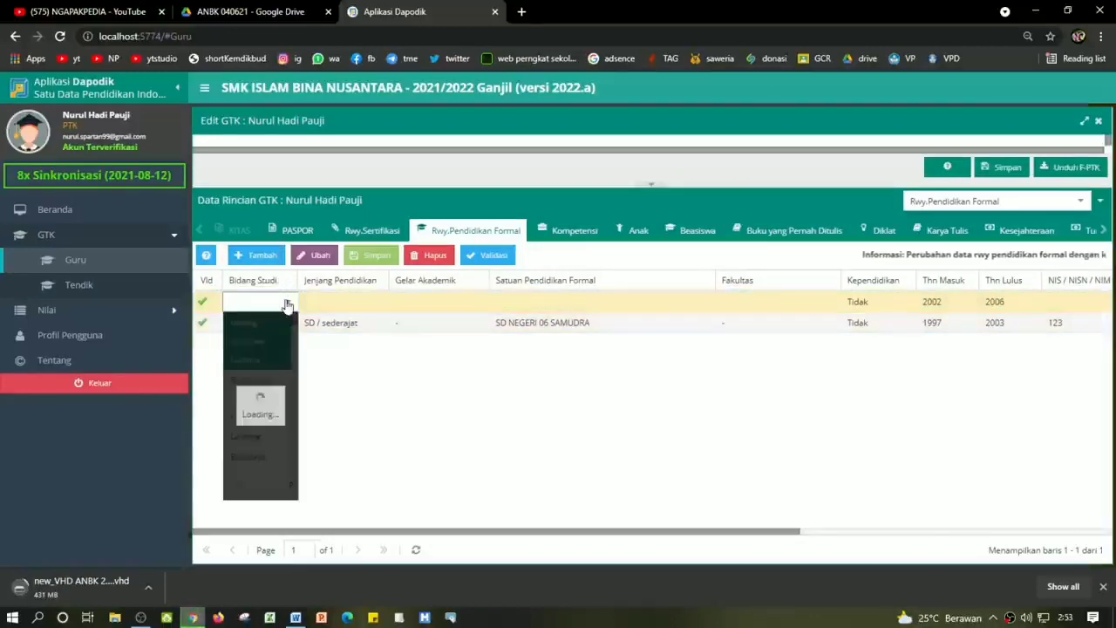
type("LAIN")
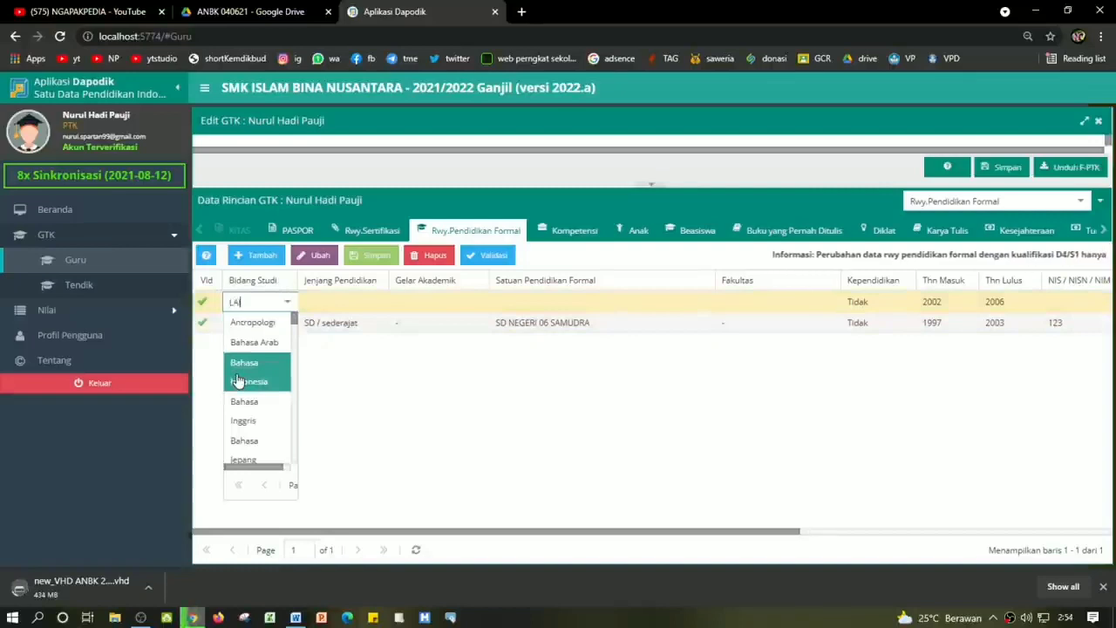
type("NY")
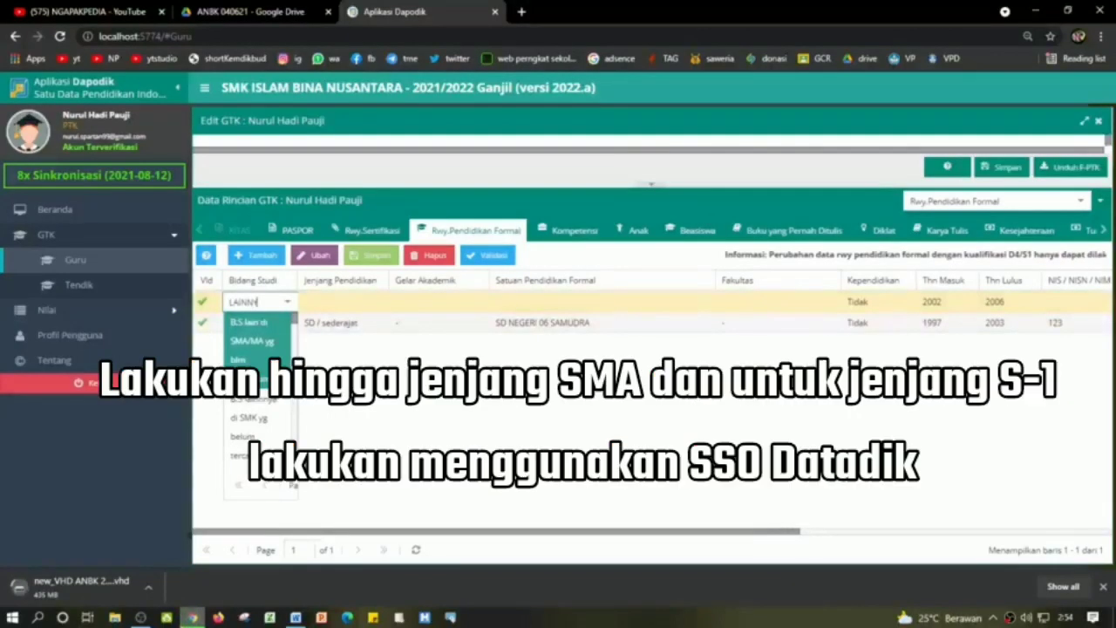